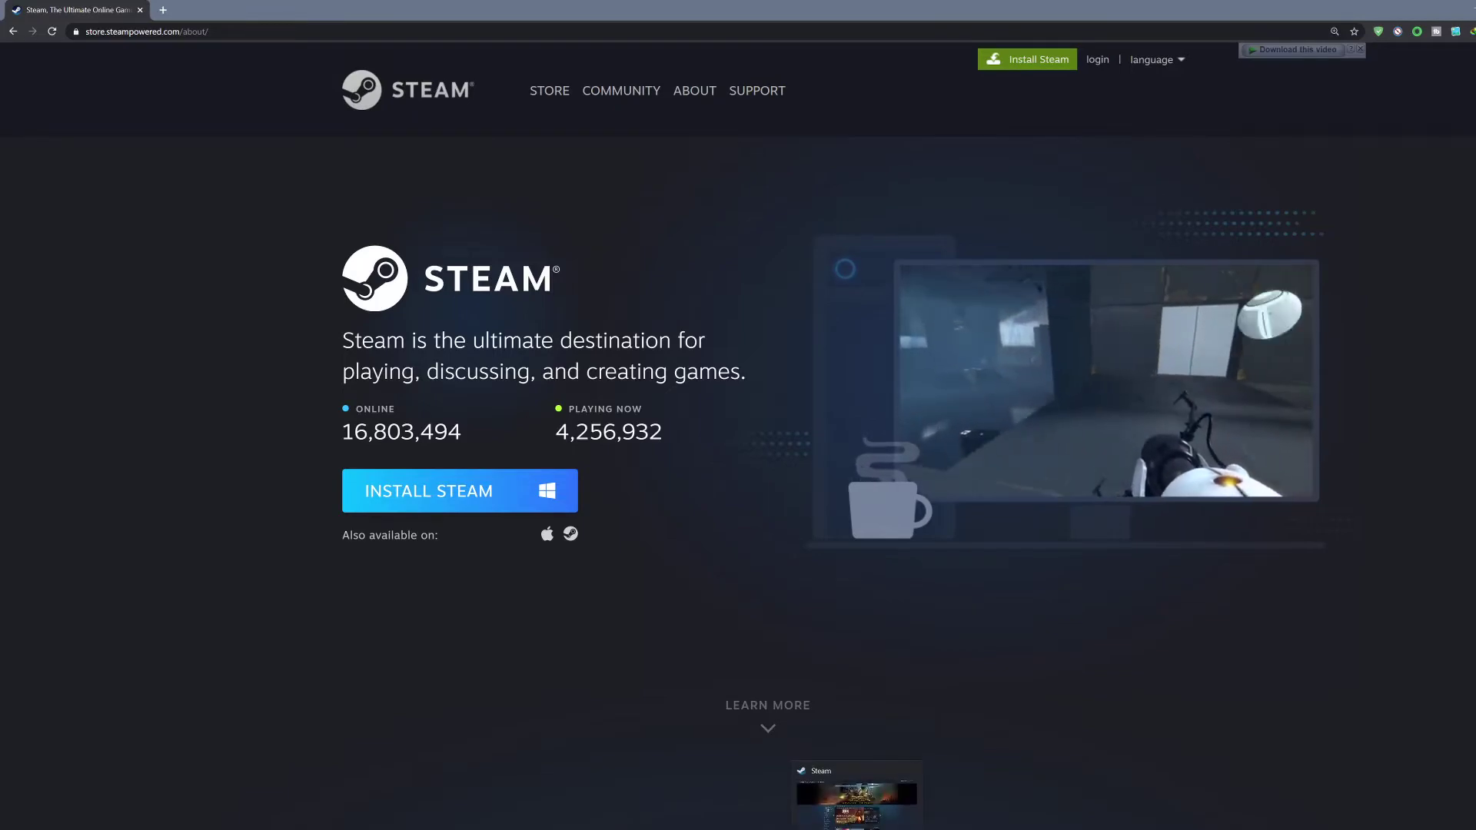
In Steam, open Wallpaper Engine's store page and browse its $3.99 listing, features, requirements and reviews.
click(857, 828)
mouse_move(710, 455)
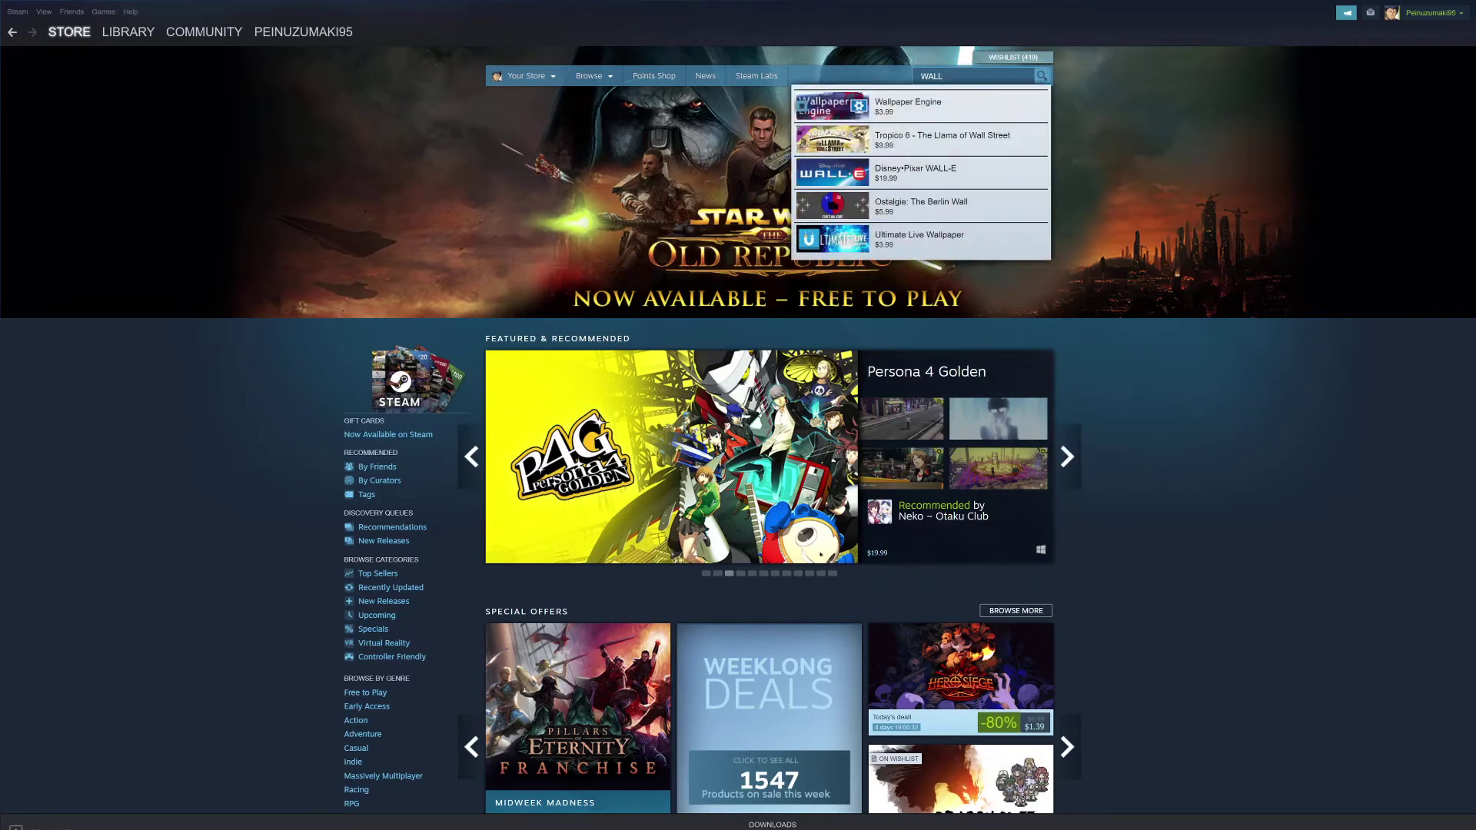
click(924, 108)
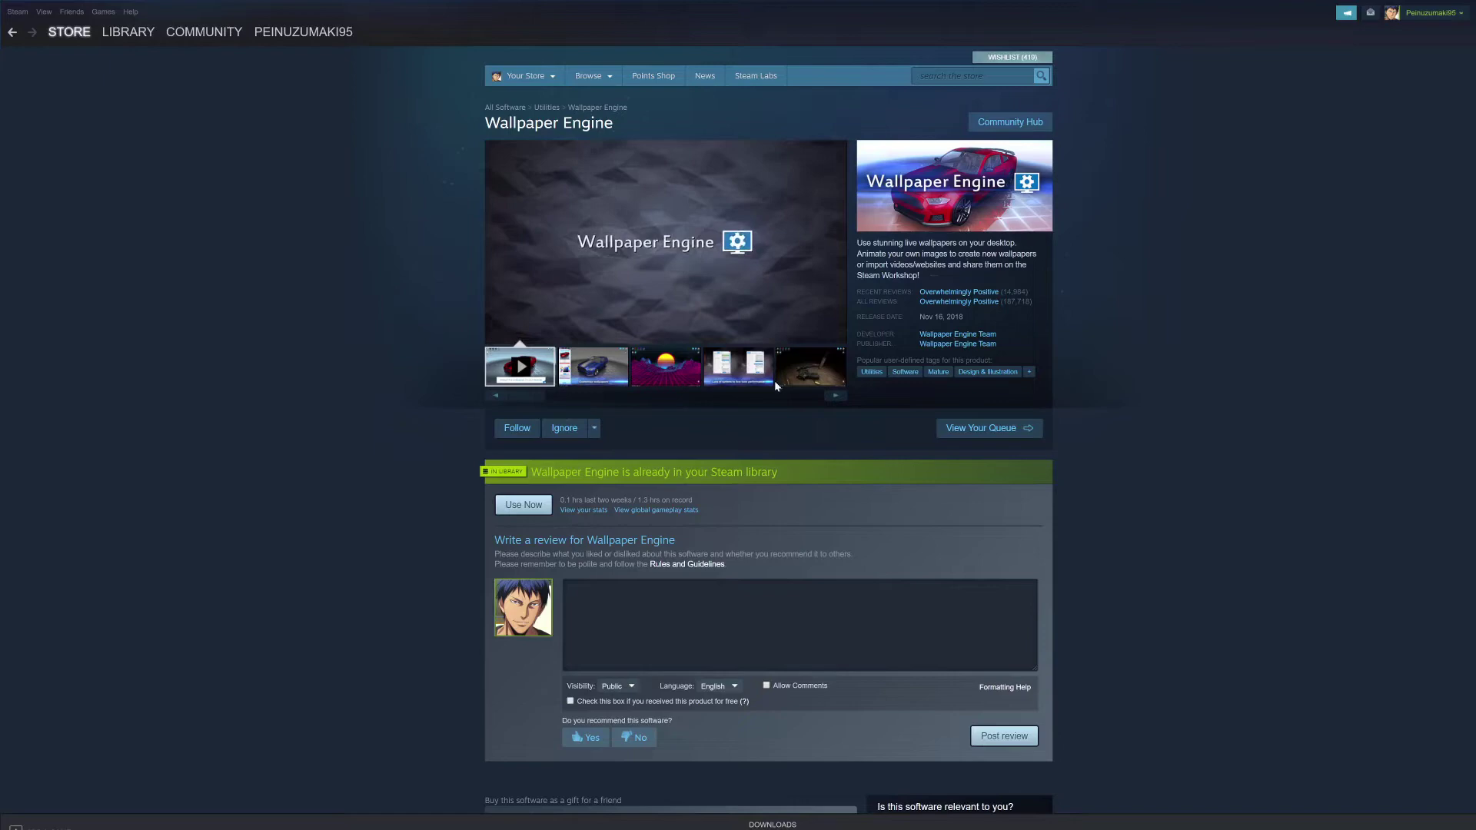
scroll(578, 464, down, 5)
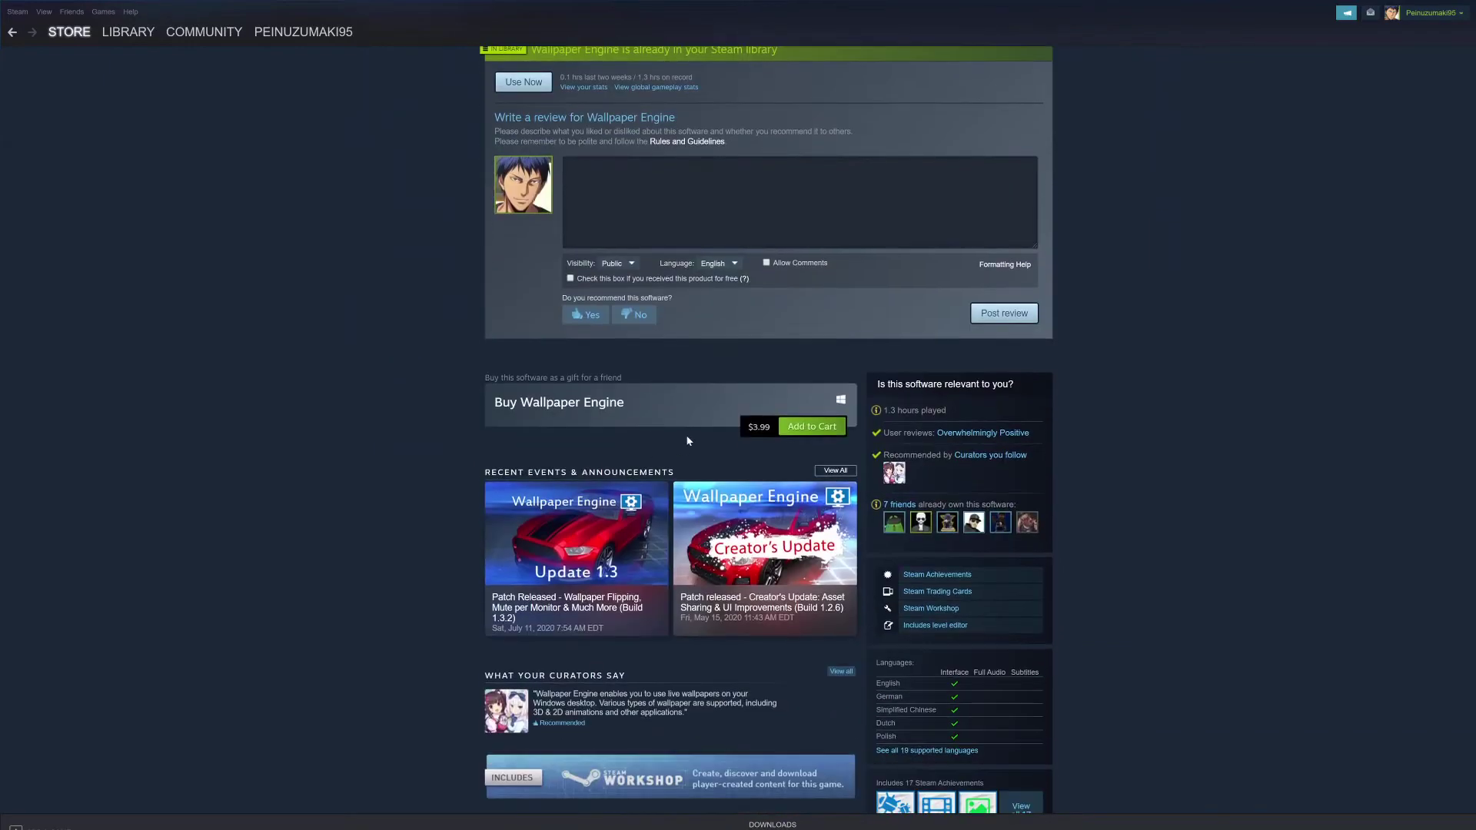
scroll(677, 437, down, 3)
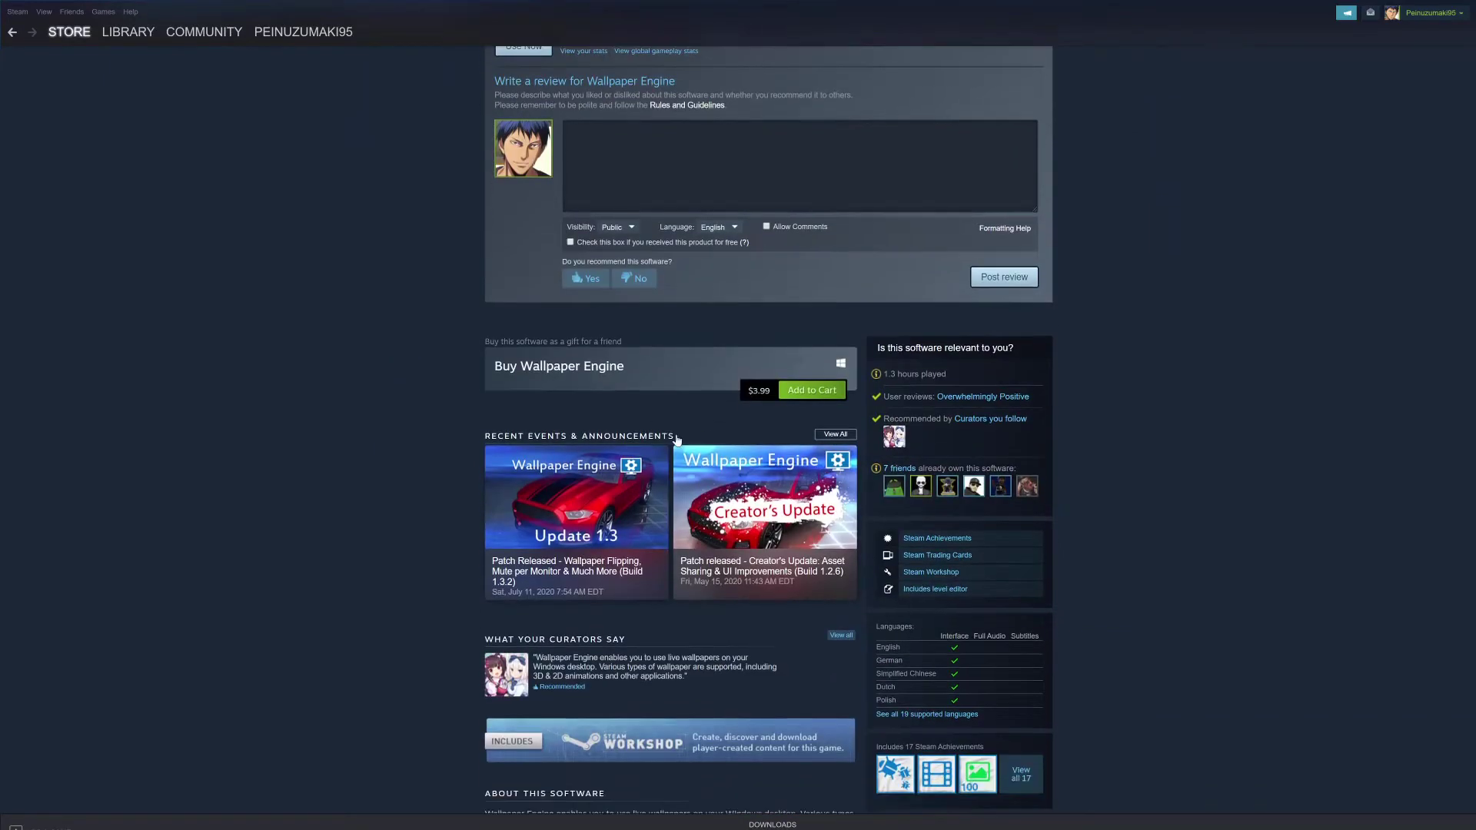
scroll(676, 433, down, 5)
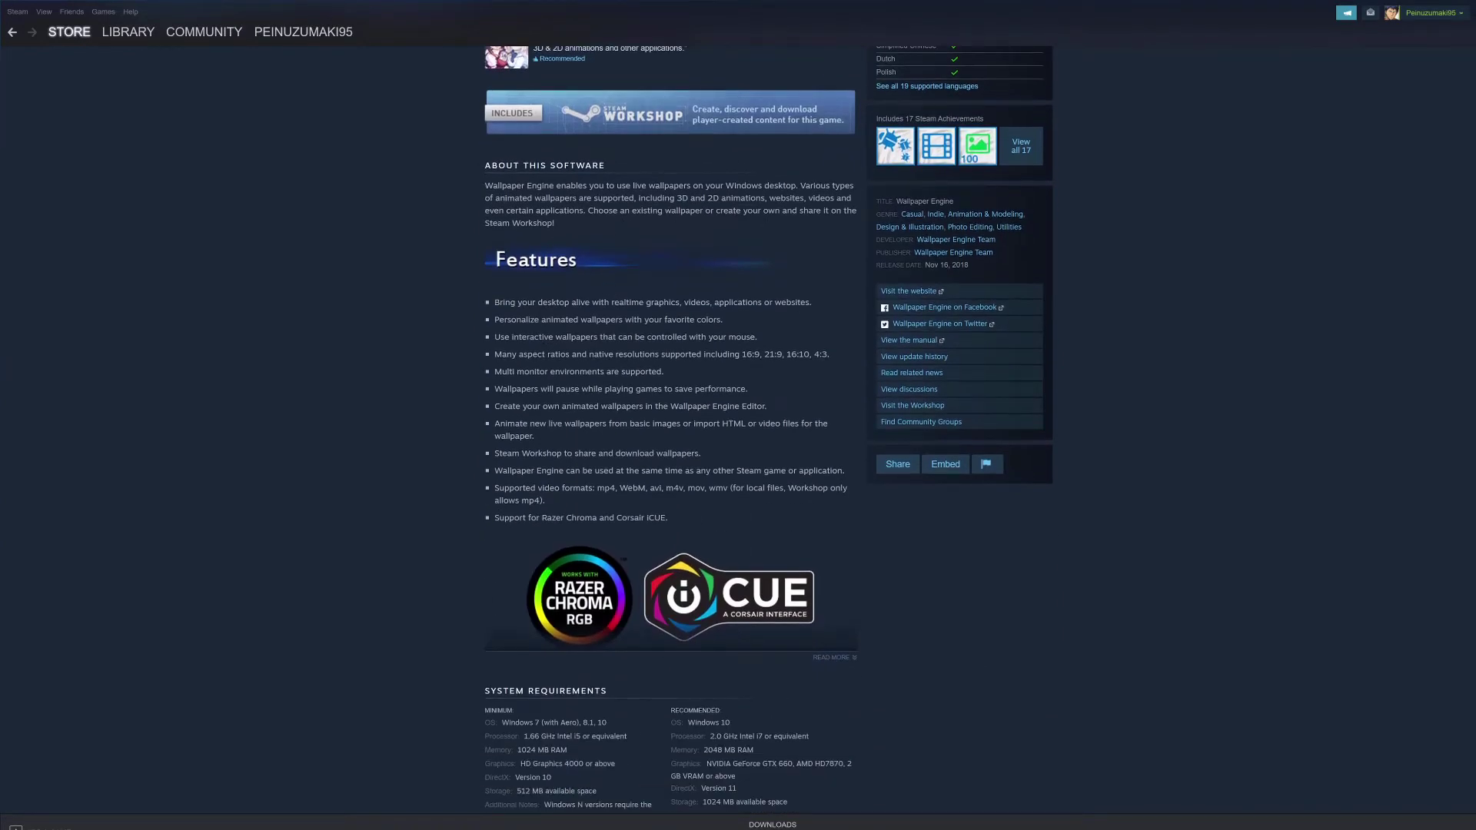
scroll(676, 431, down, 6)
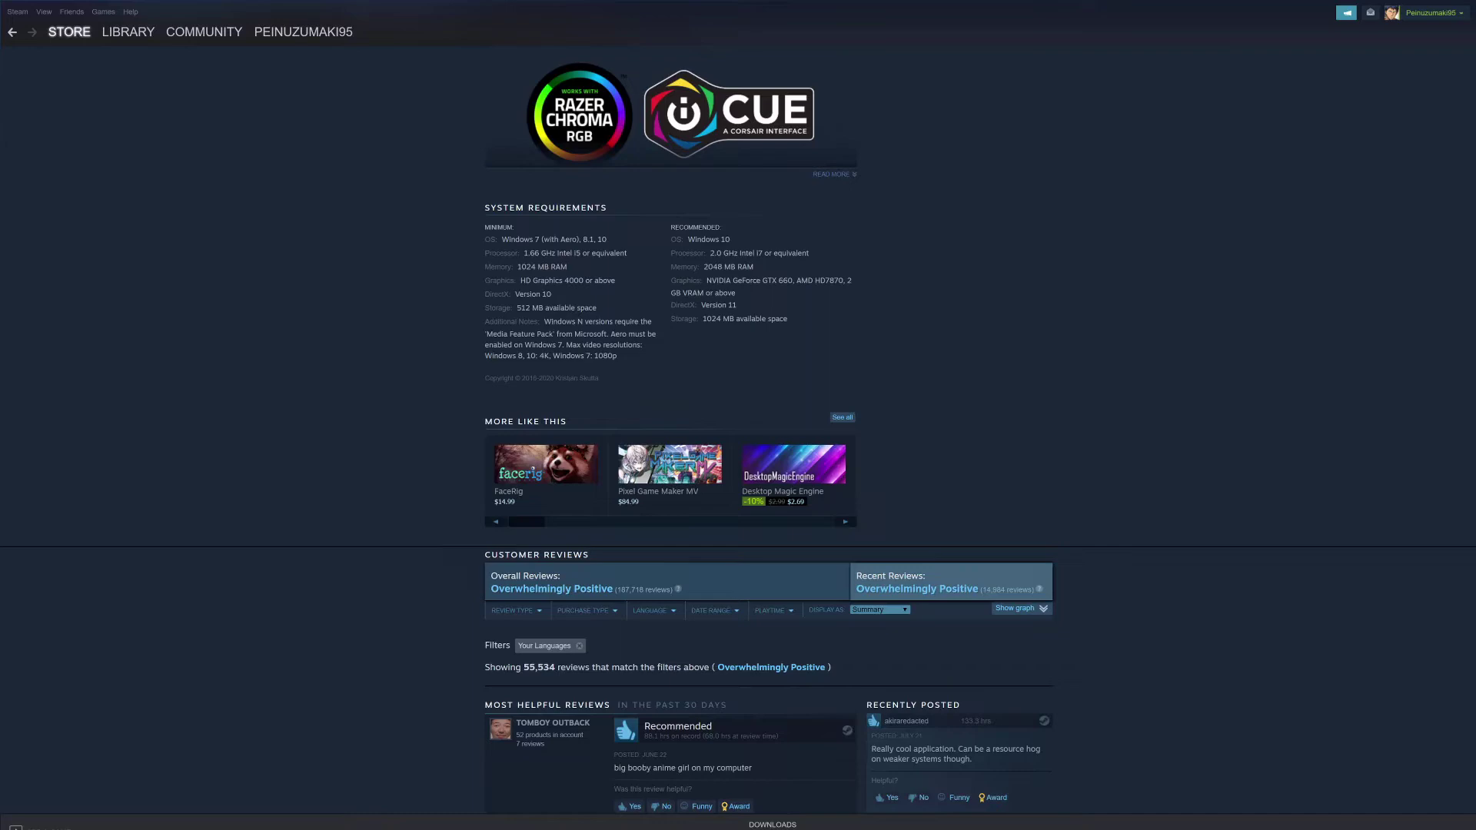
scroll(557, 370, up, 12)
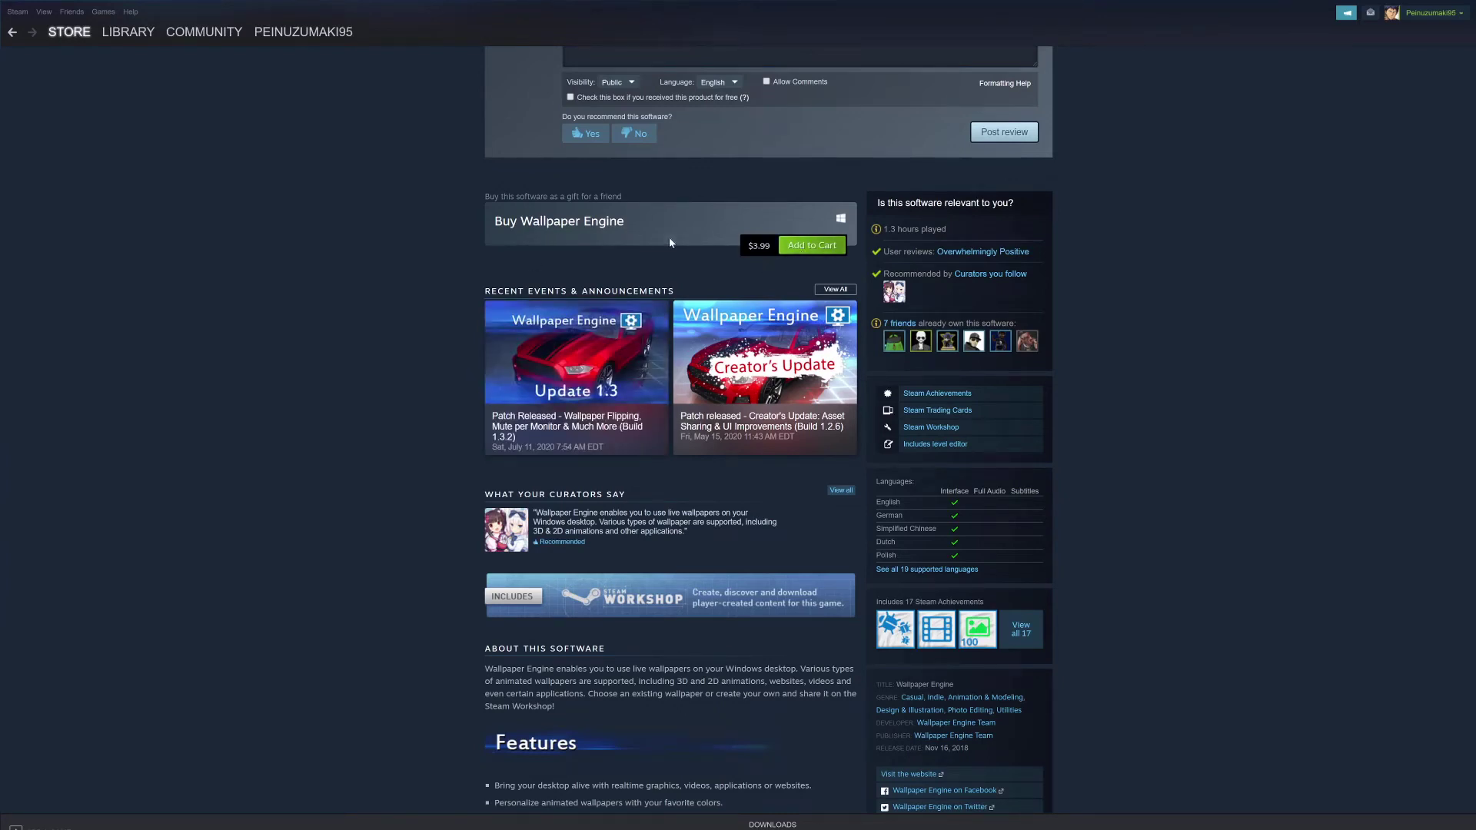
Show Wallpaper Engine in the Steam library, then switch to Library Home with it first among recent games.
click(129, 34)
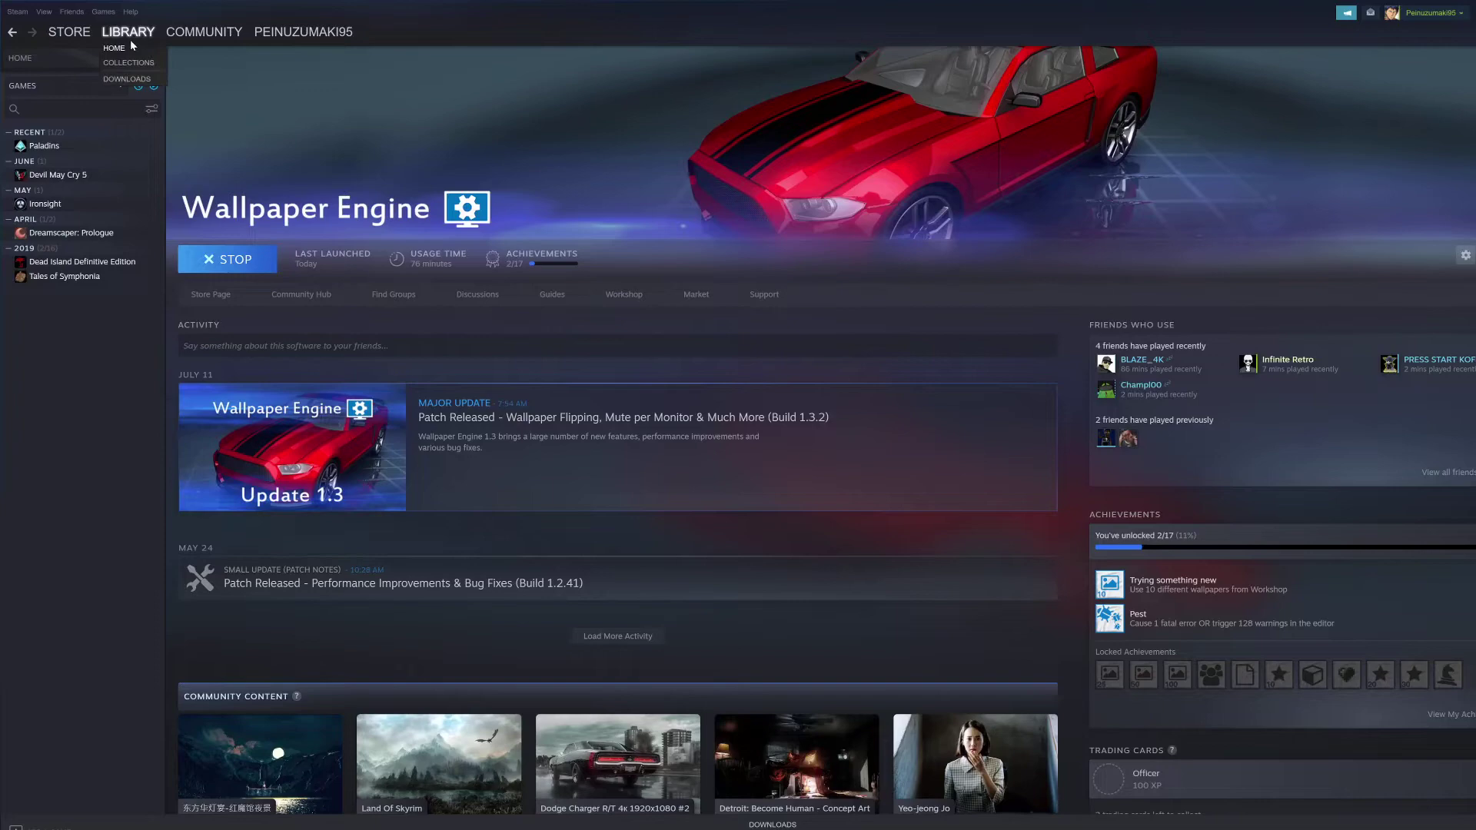
click(117, 49)
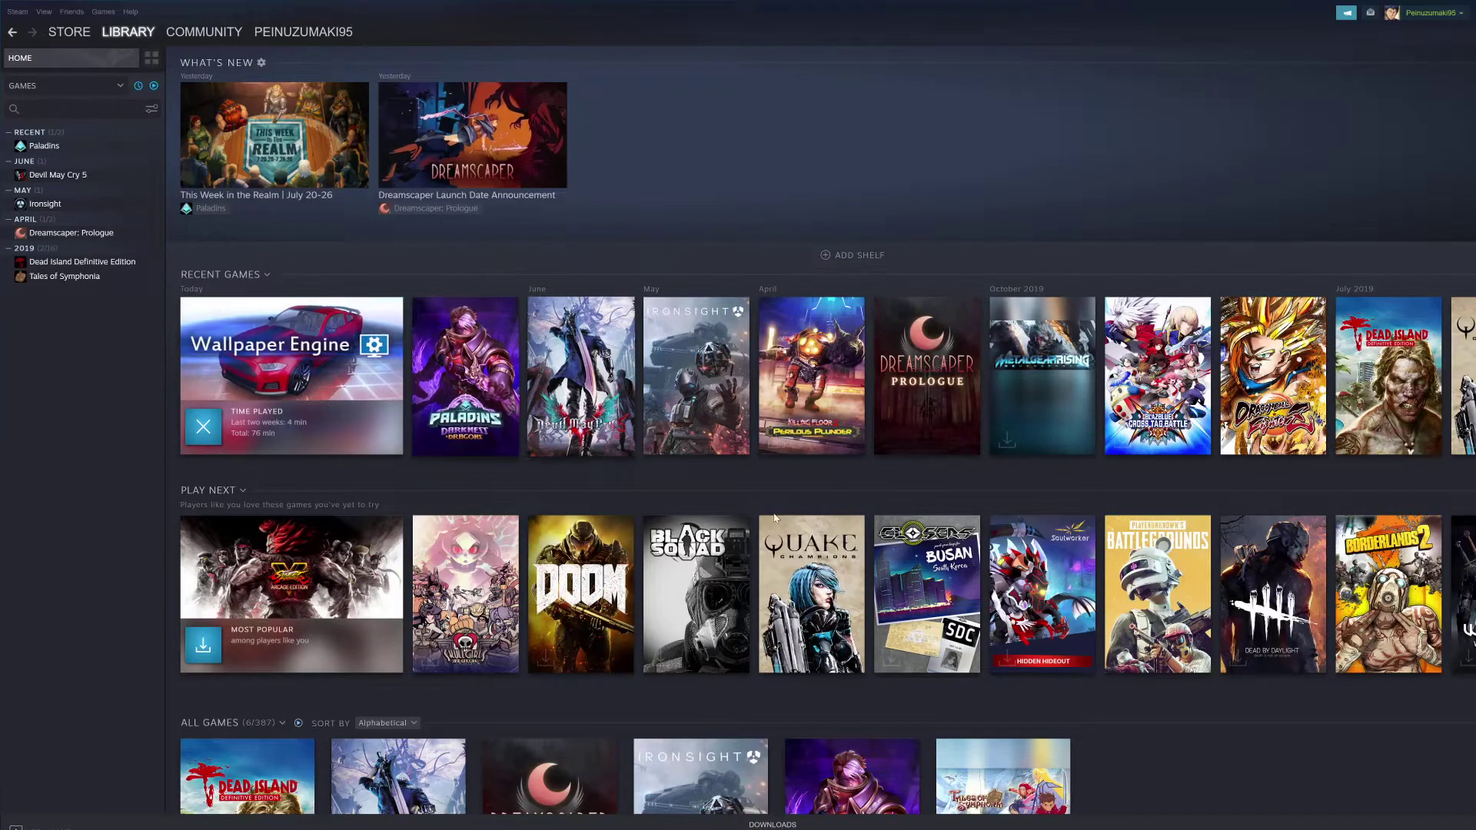
mouse_move(880, 828)
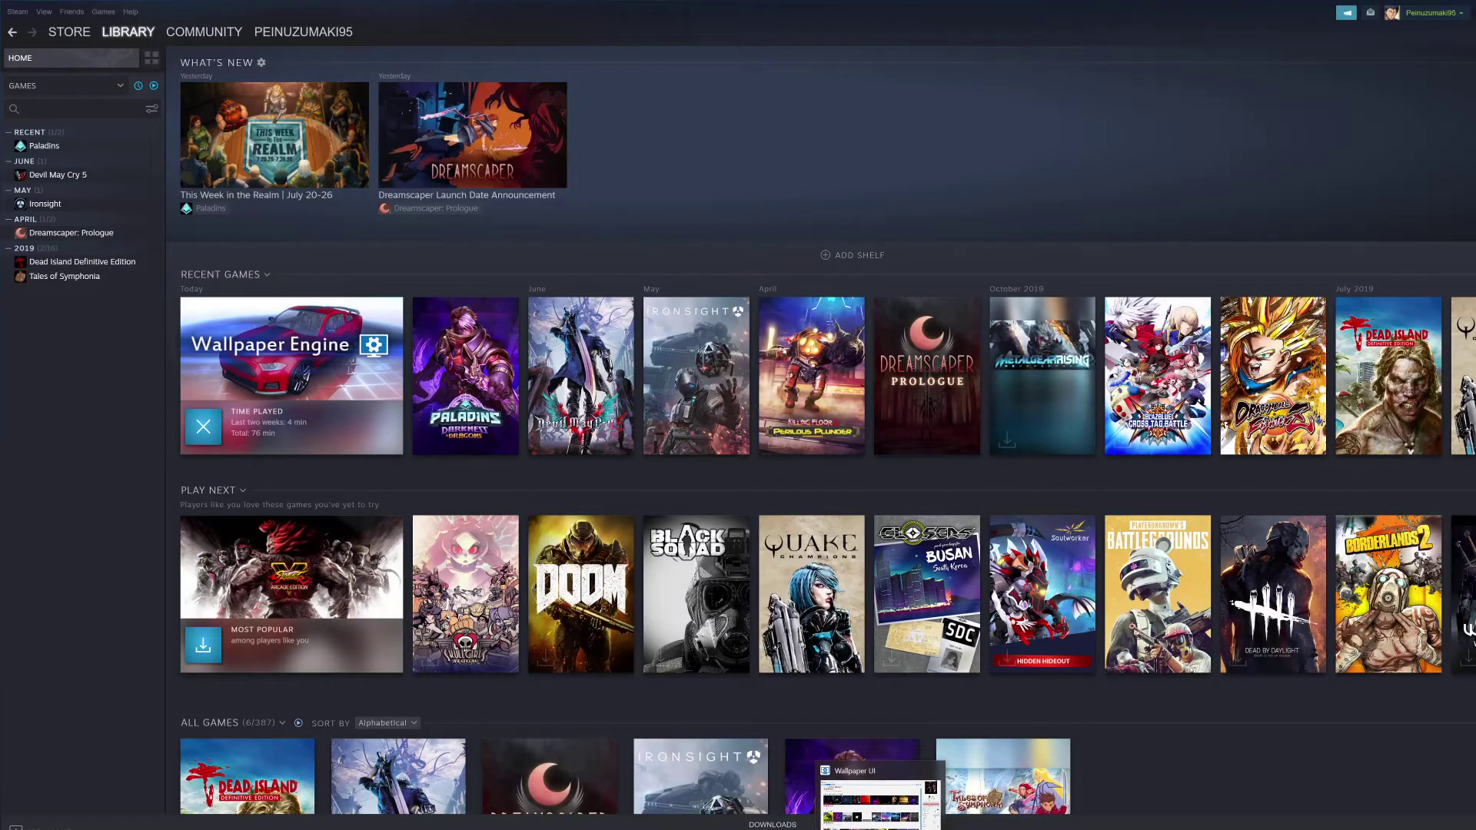
Bring up Wallpaper Engine and browse the Discover rows, returning to the Recommended seasonal row.
click(880, 799)
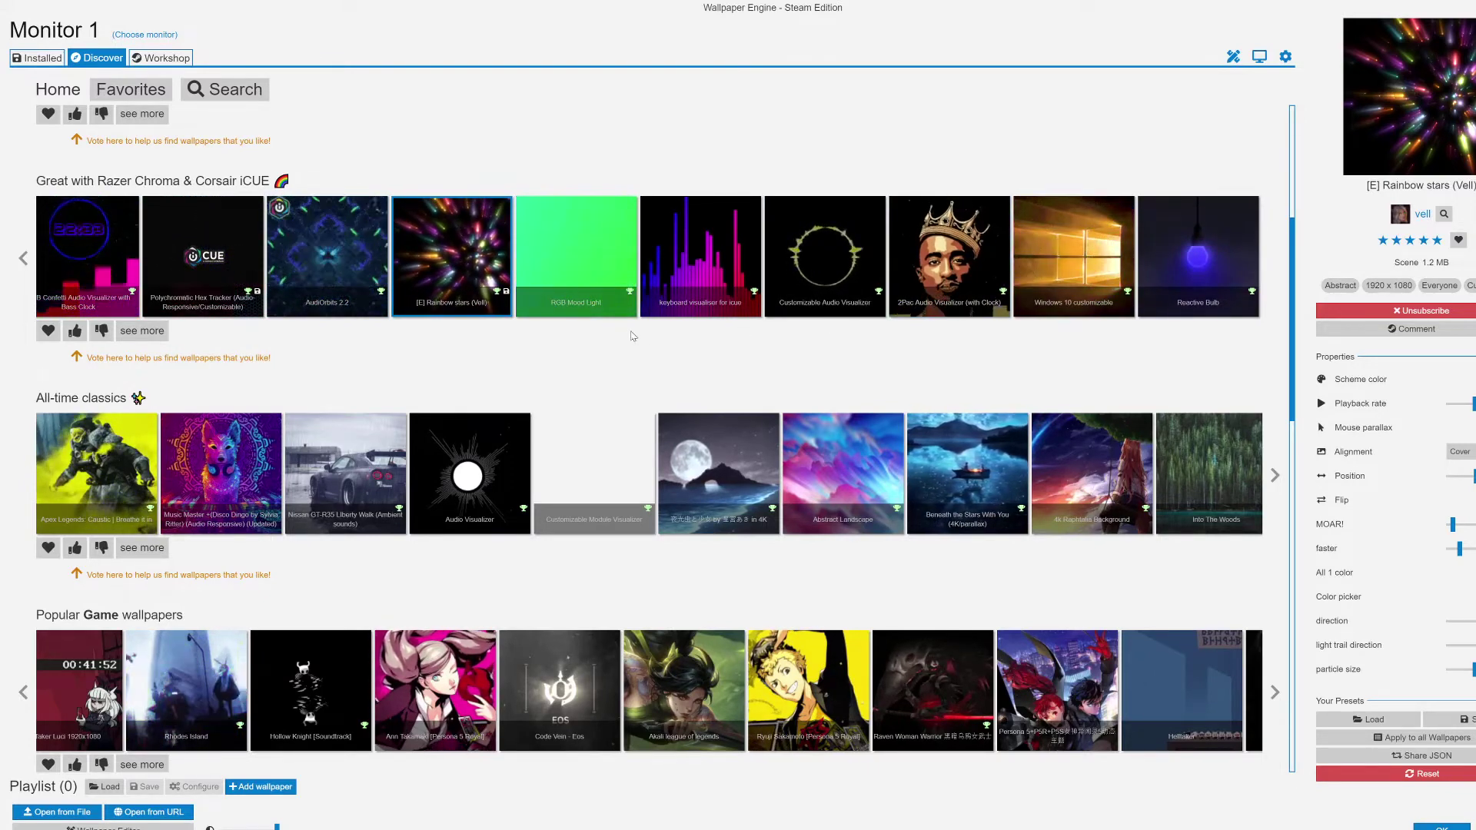
scroll(530, 339, down, 1)
scroll(530, 339, down, 3)
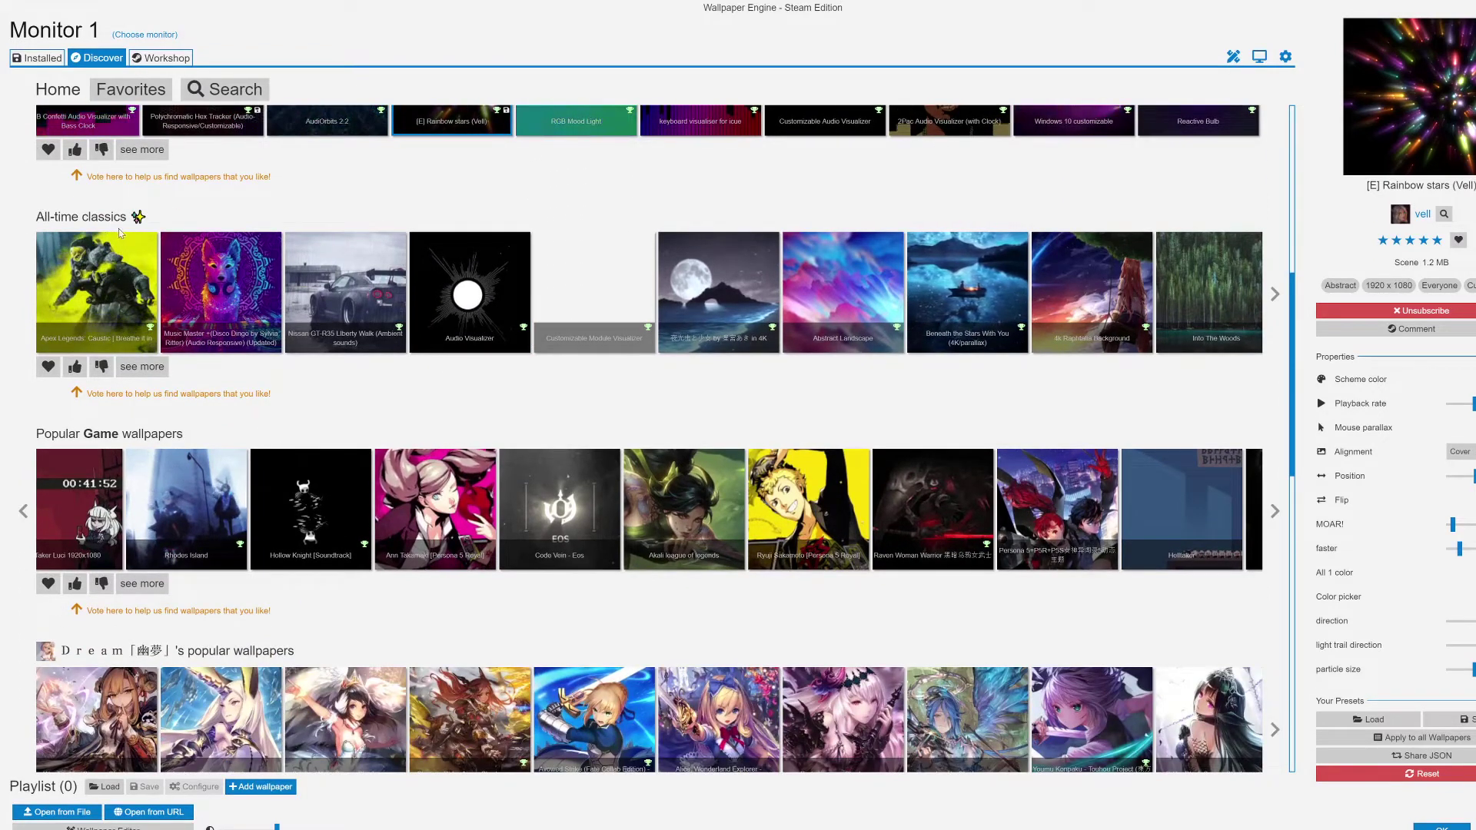
scroll(108, 267, down, 4)
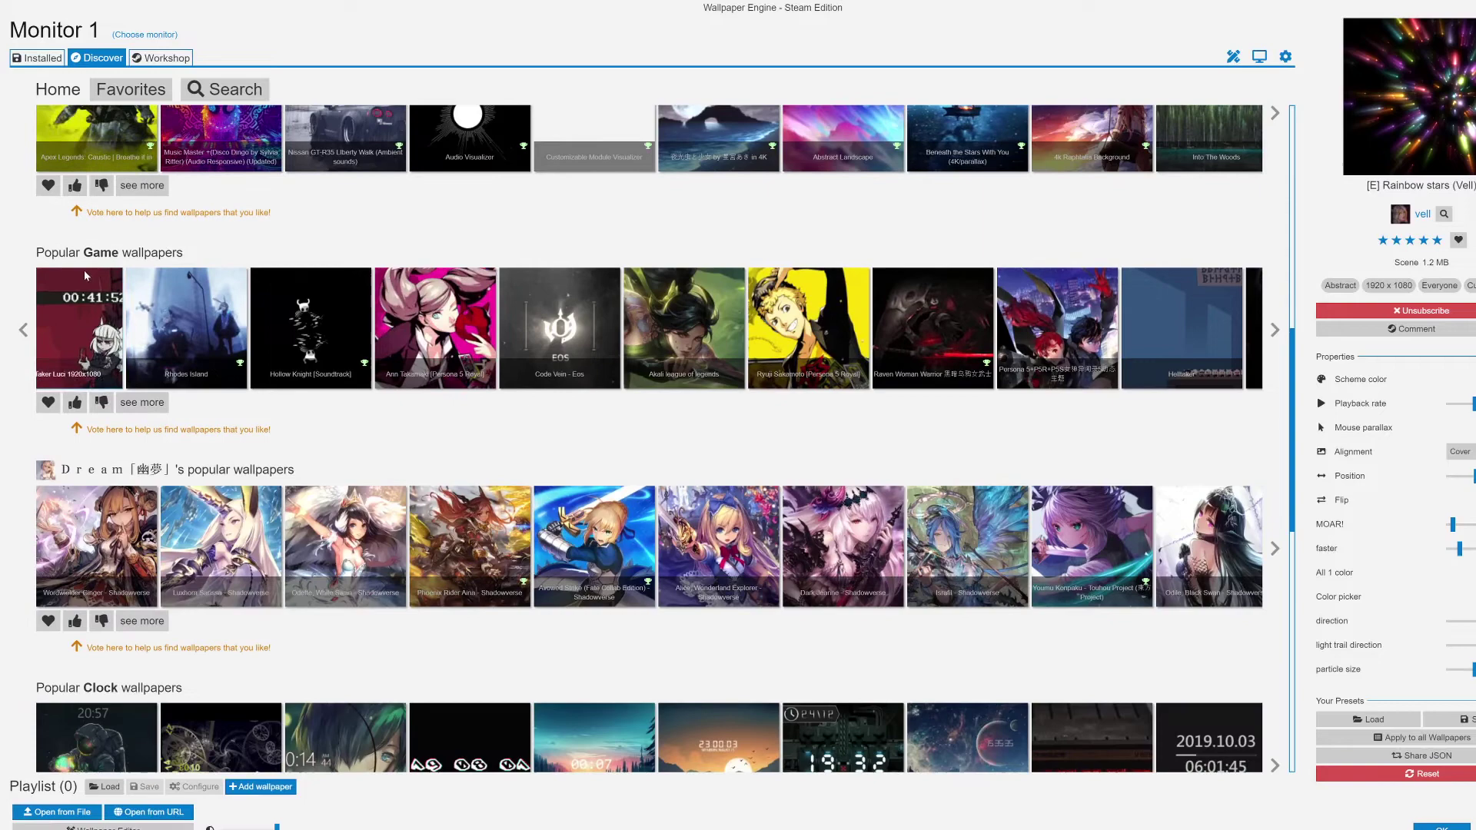
scroll(172, 271, down, 4)
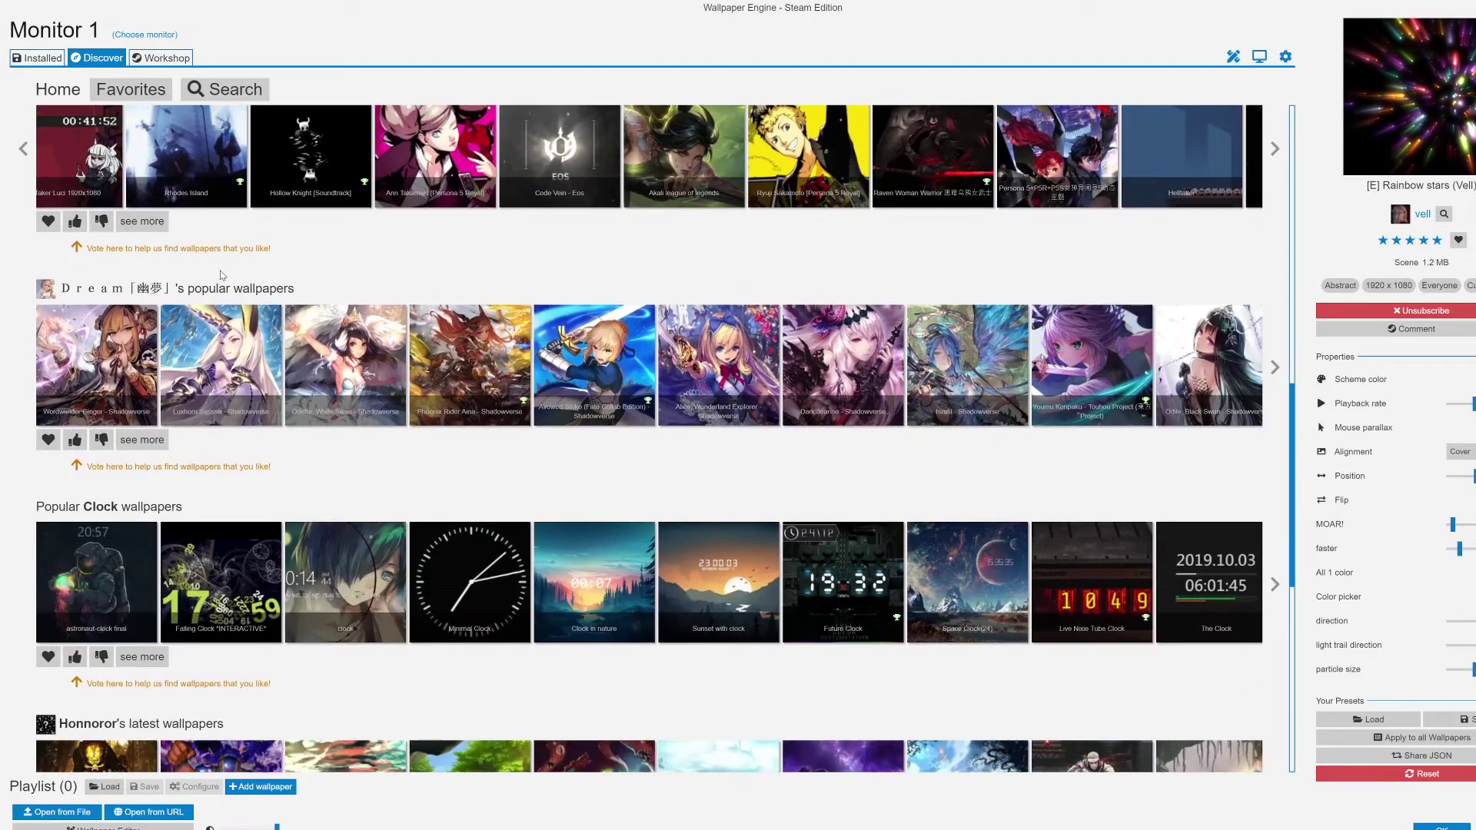
scroll(184, 365, down, 4)
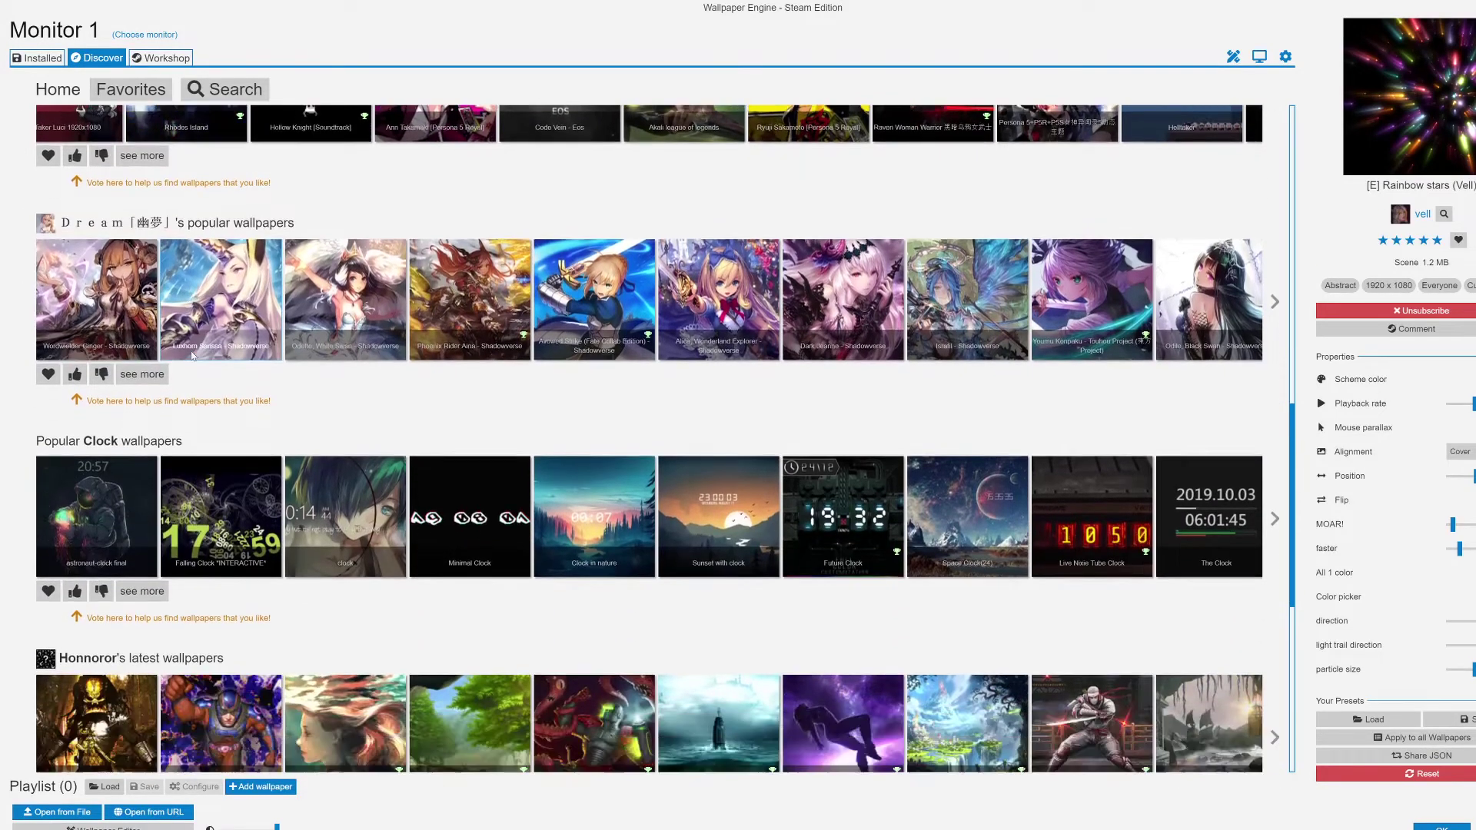
scroll(172, 378, down, 9)
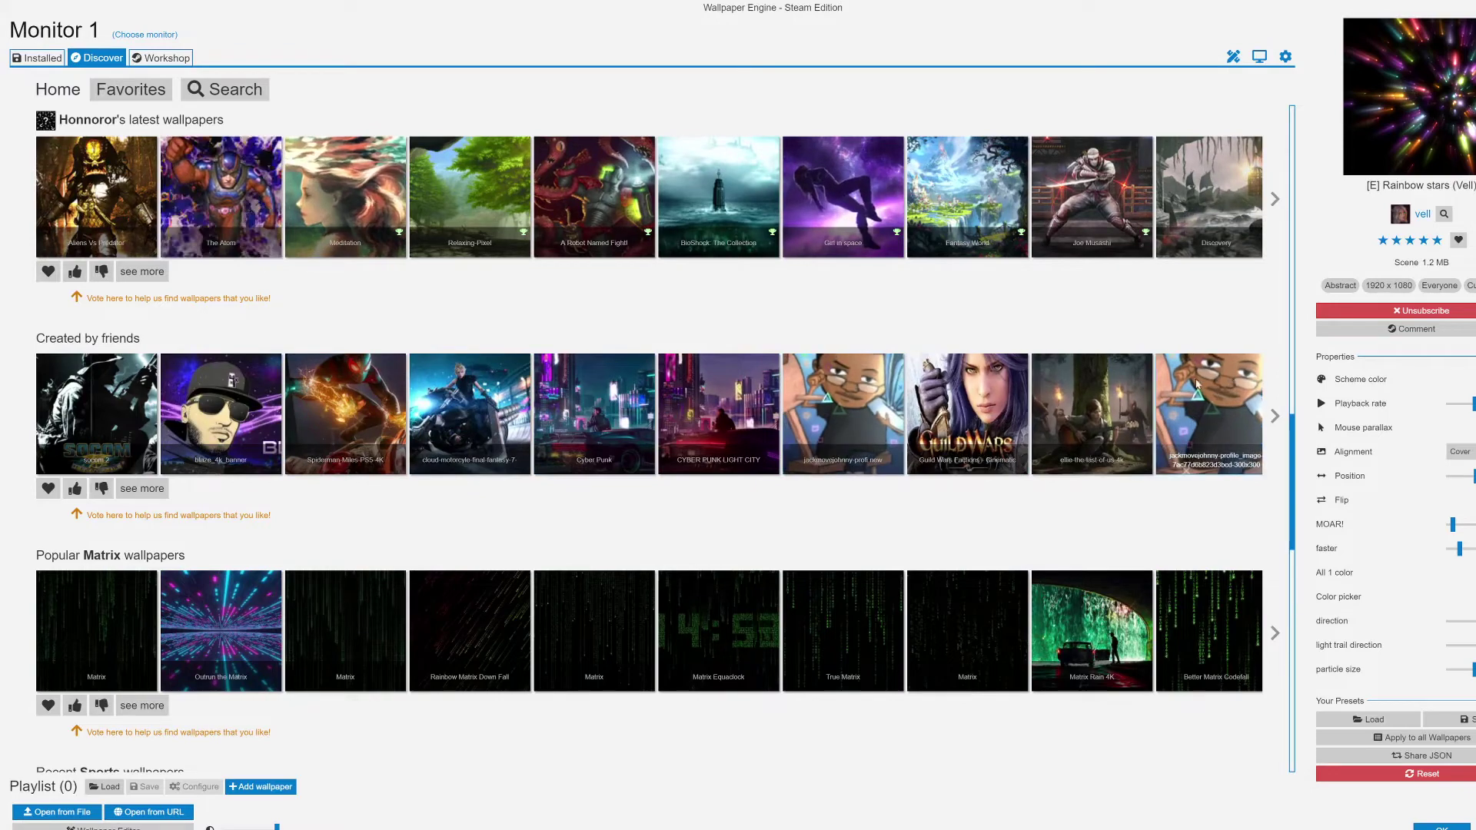
scroll(558, 404, down, 3)
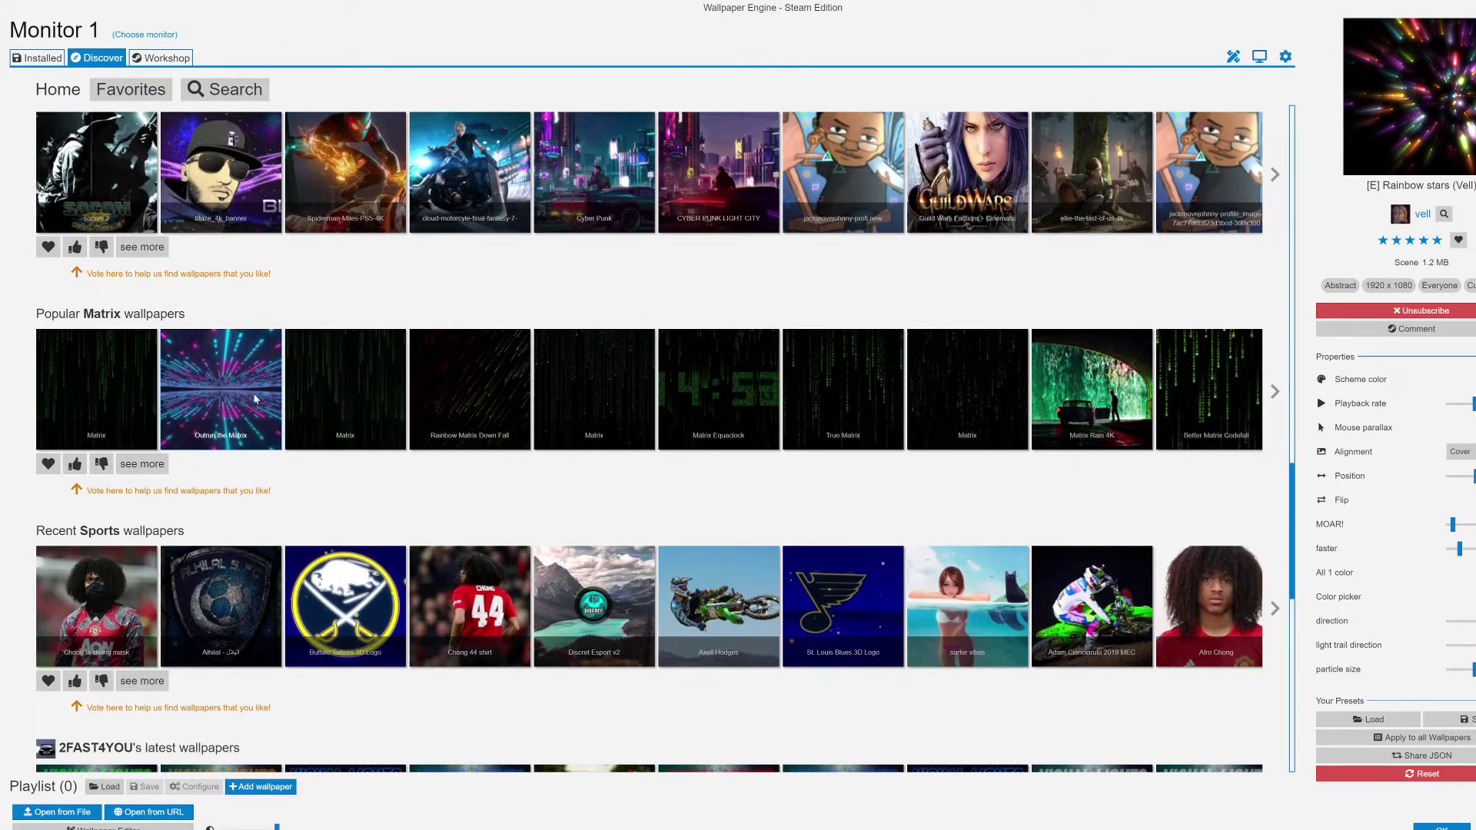
scroll(248, 405, down, 6)
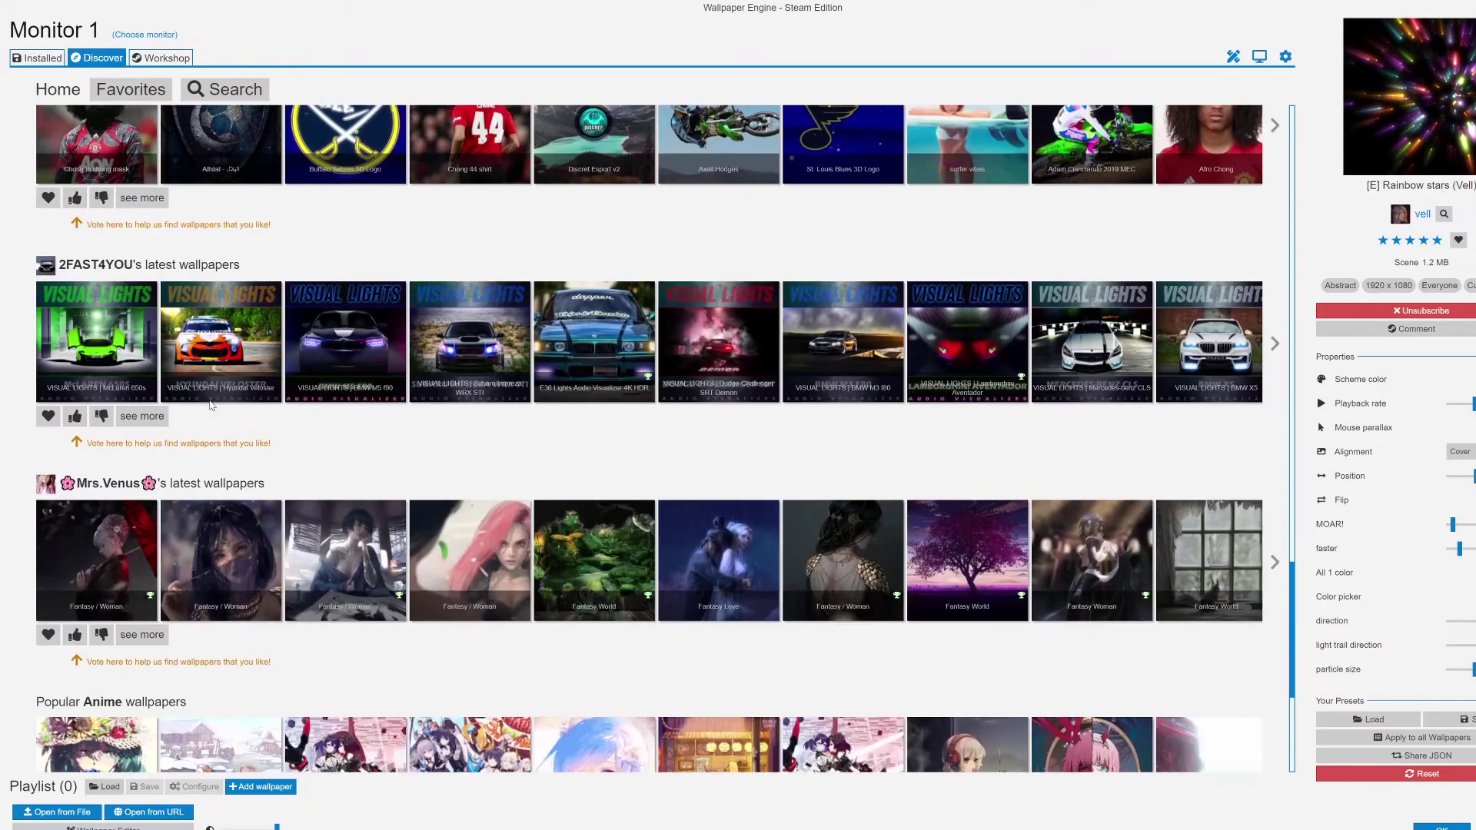
scroll(212, 405, down, 3)
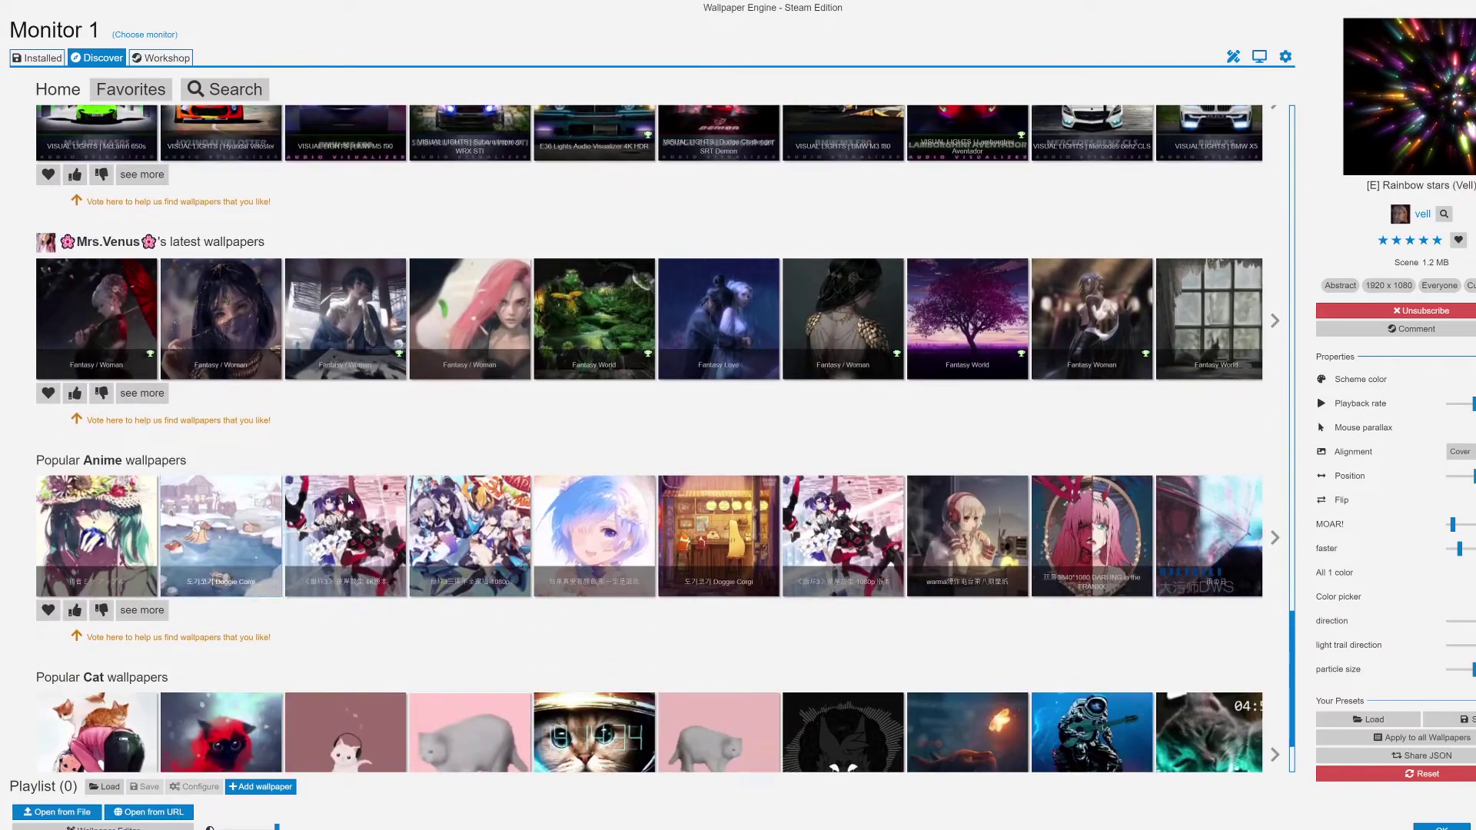
scroll(361, 470, down, 2)
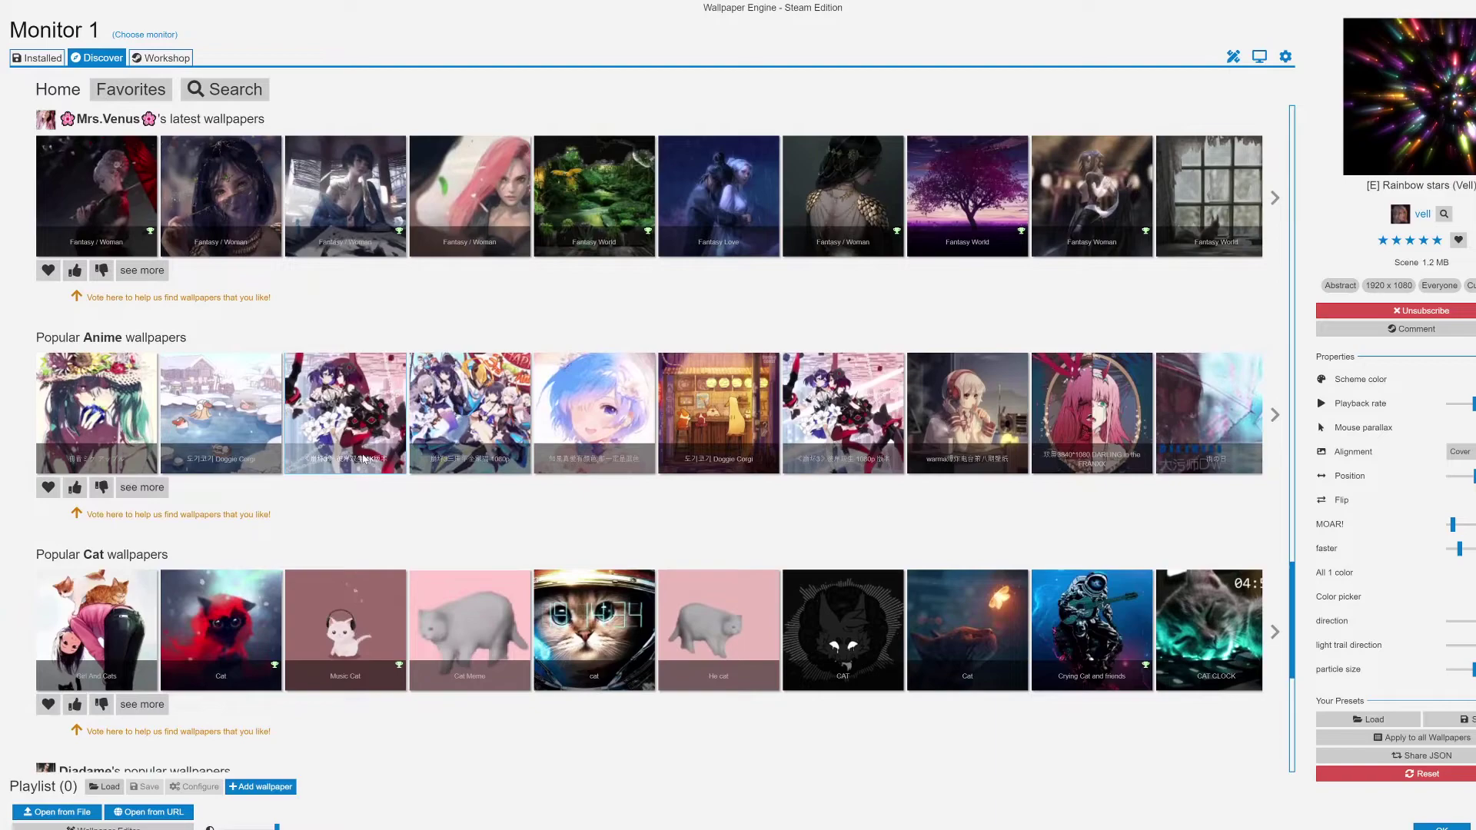
scroll(368, 450, up, 15)
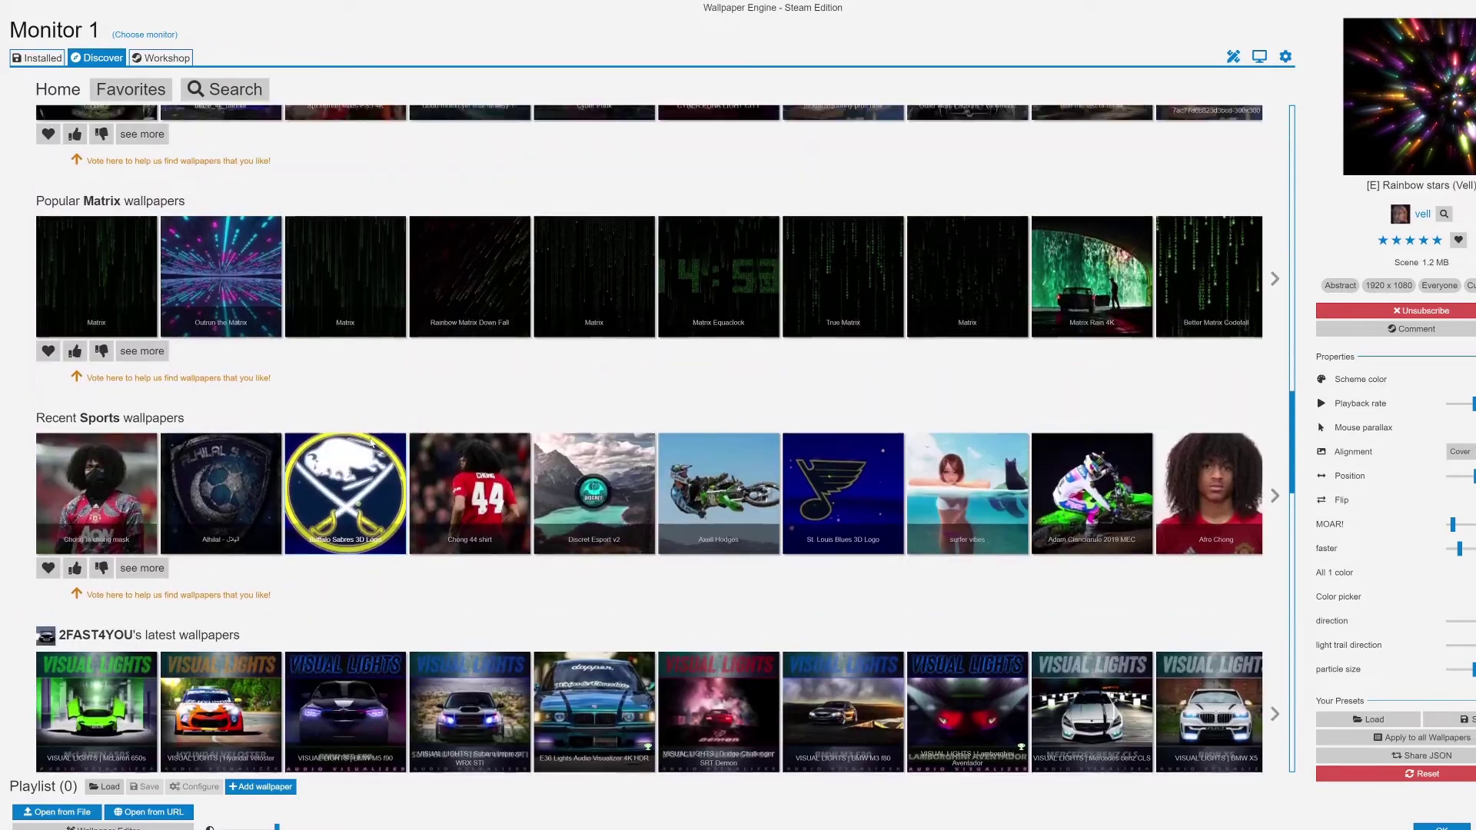
scroll(371, 441, up, 15)
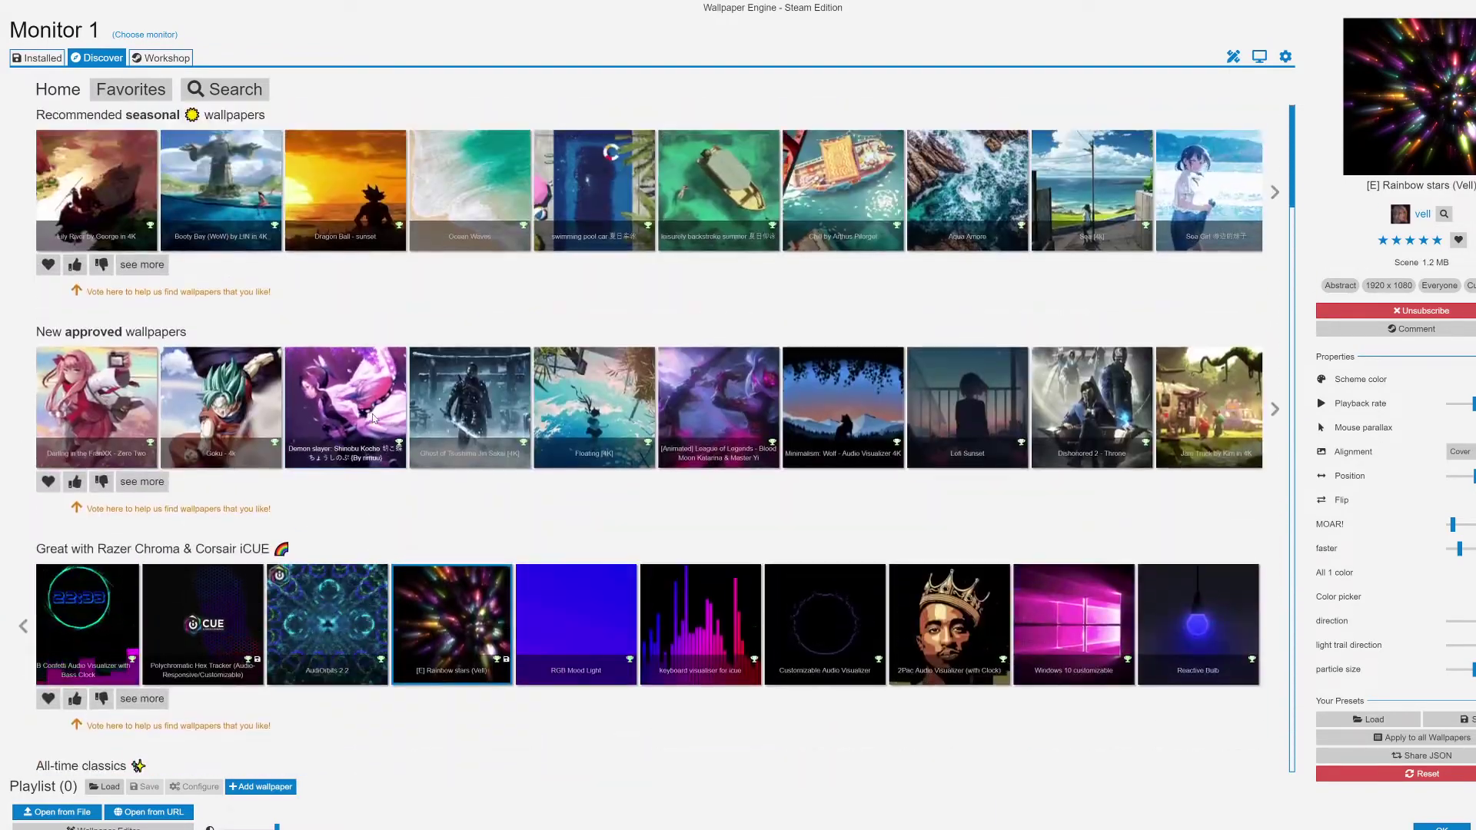
Open the Workshop tab to see the top-rated car wallpaper grid across 278 pages.
click(162, 61)
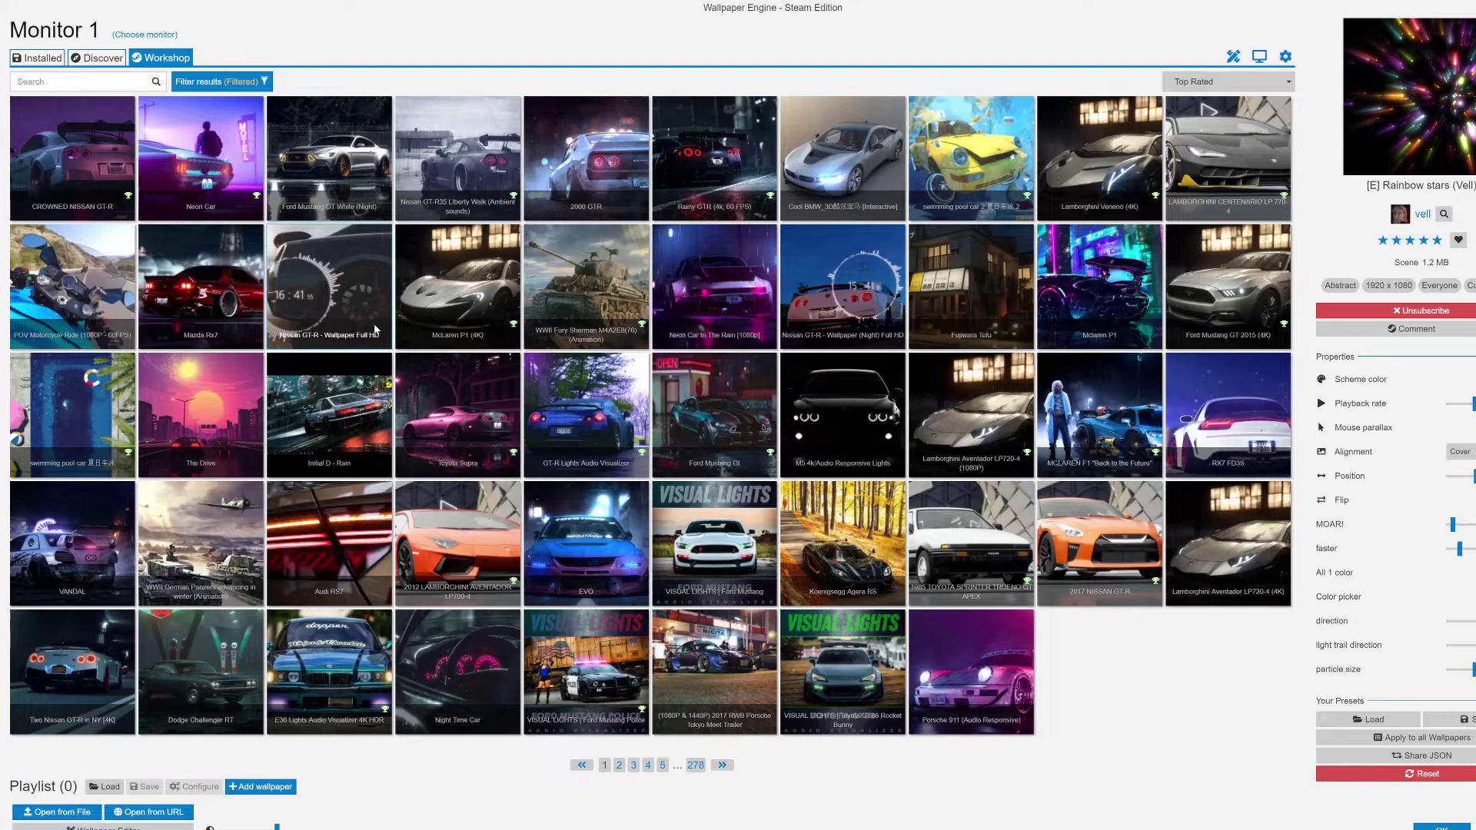
Back on Discover, open the RGB Confetti Audio Visualizer clock tile from the Razer Chroma & Corsair iCUE row.
click(95, 62)
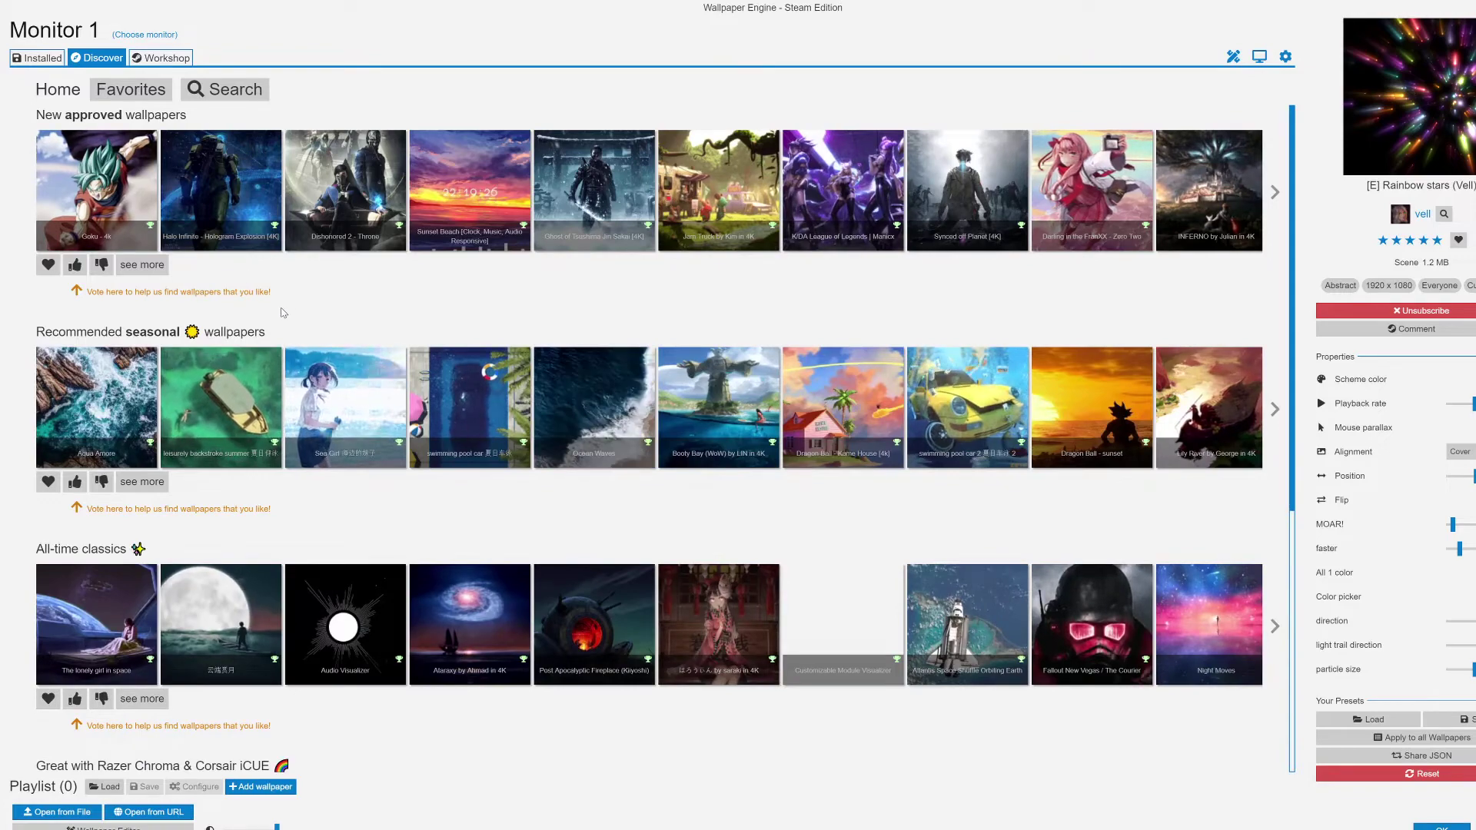
scroll(321, 406, down, 5)
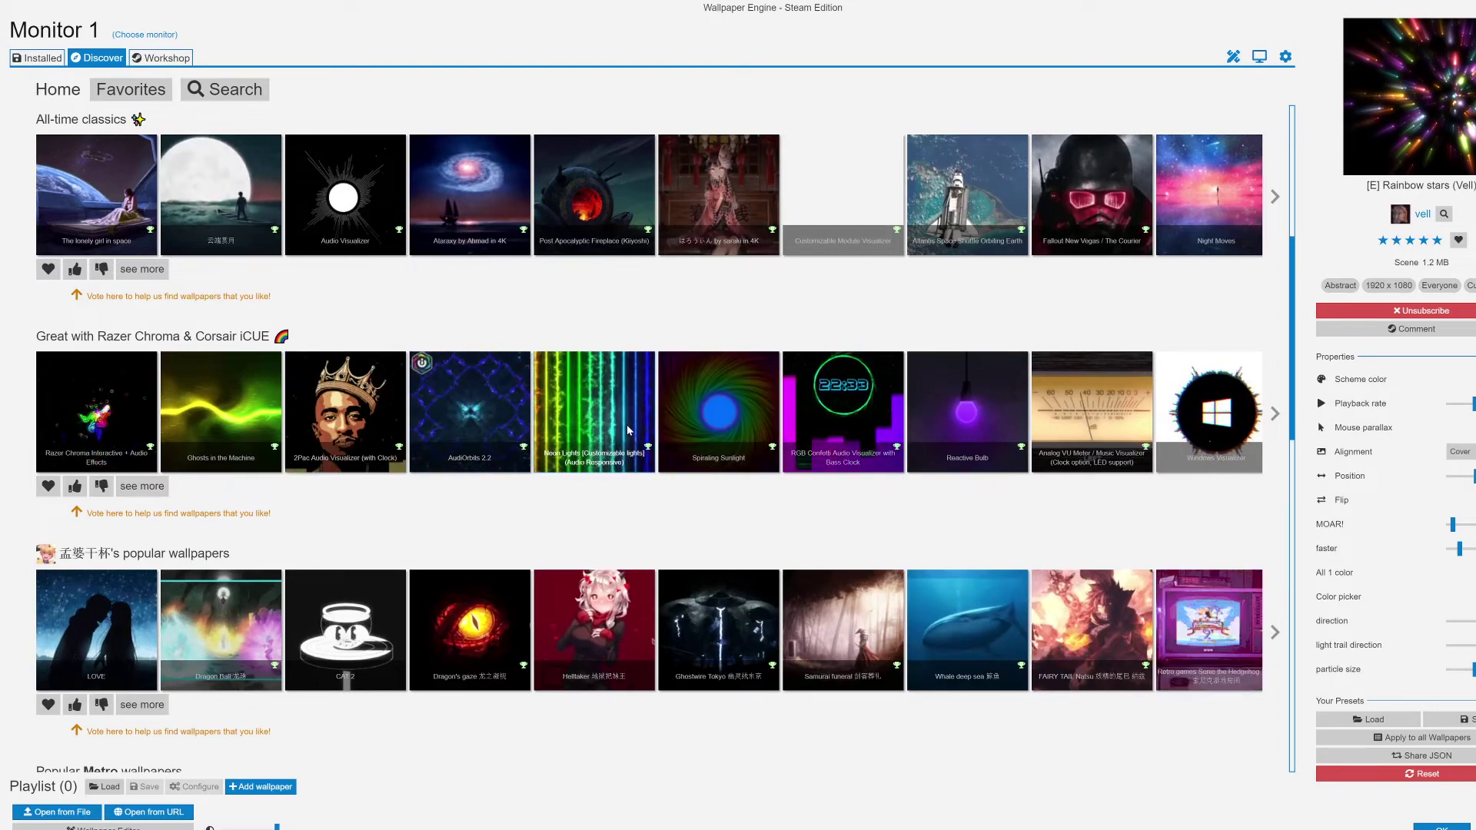
click(852, 403)
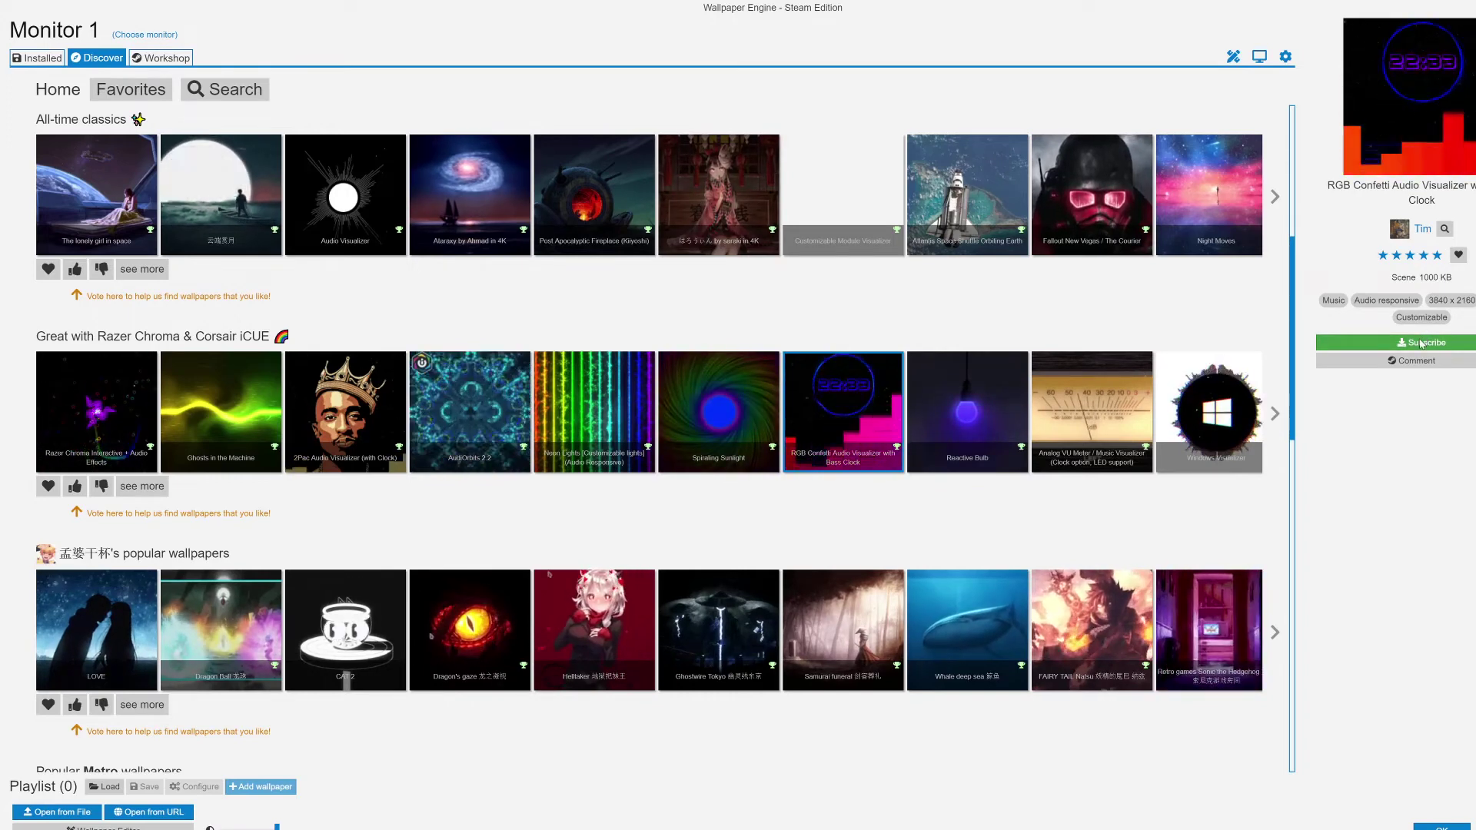
Subscribe to the RGB Confetti Audio Visualizer with Bass Clock and move the window aside while it applies.
click(1418, 345)
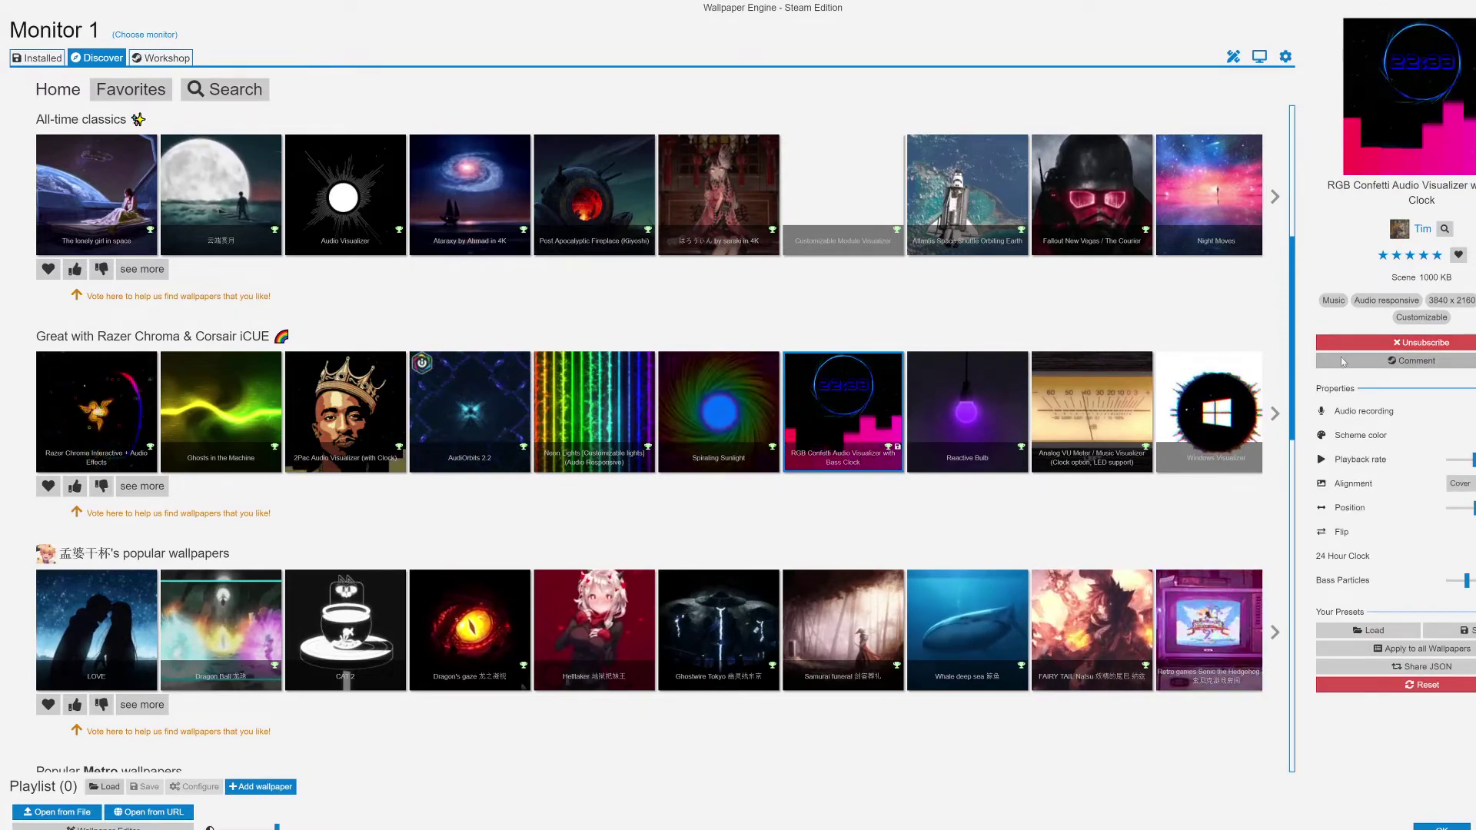
drag(720, 6, 1397, 10)
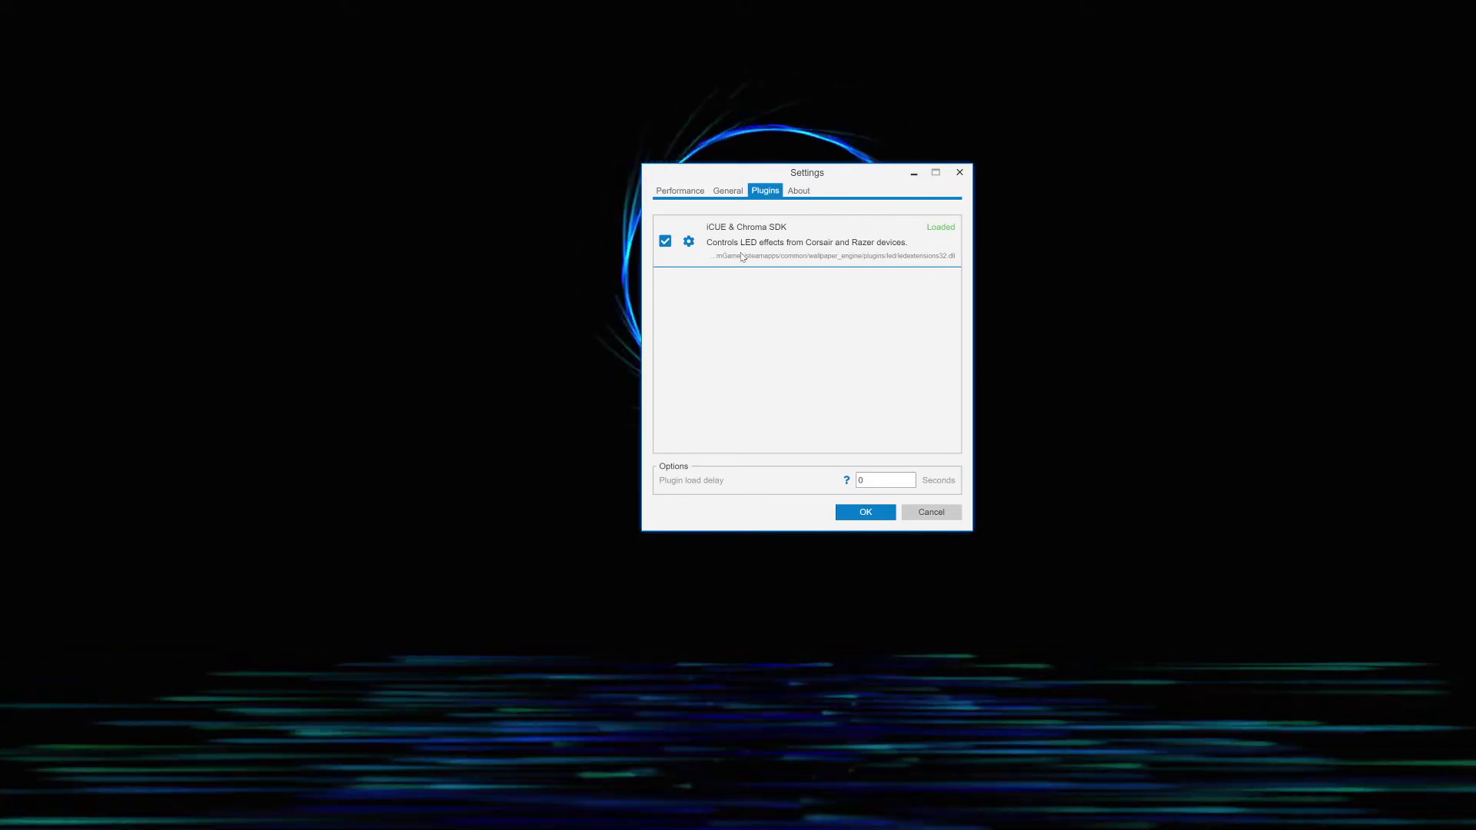
Check the Settings About tab, then return to Performance showing MSAA x2 and 15 FPS.
click(804, 195)
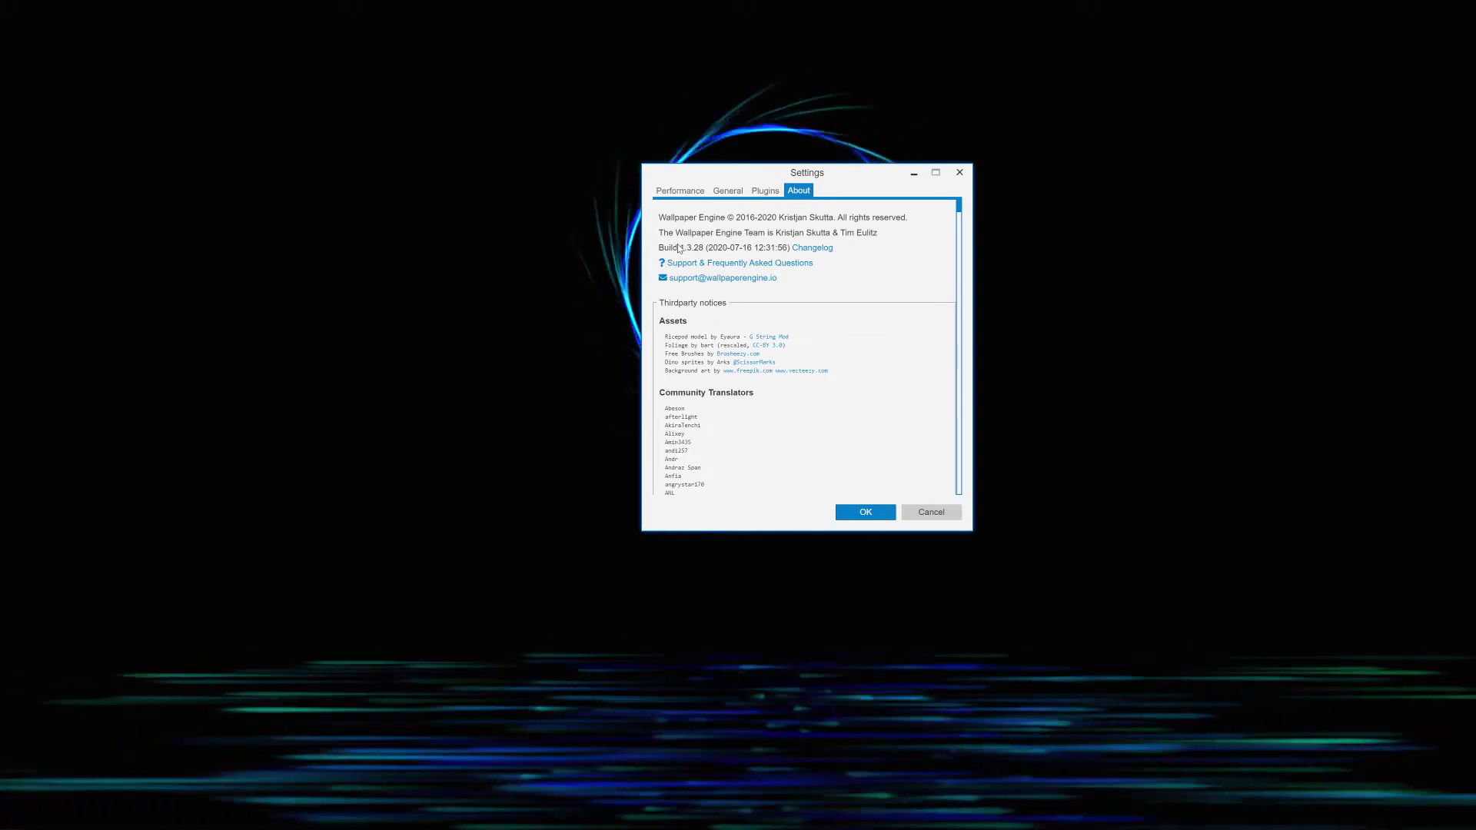
click(679, 198)
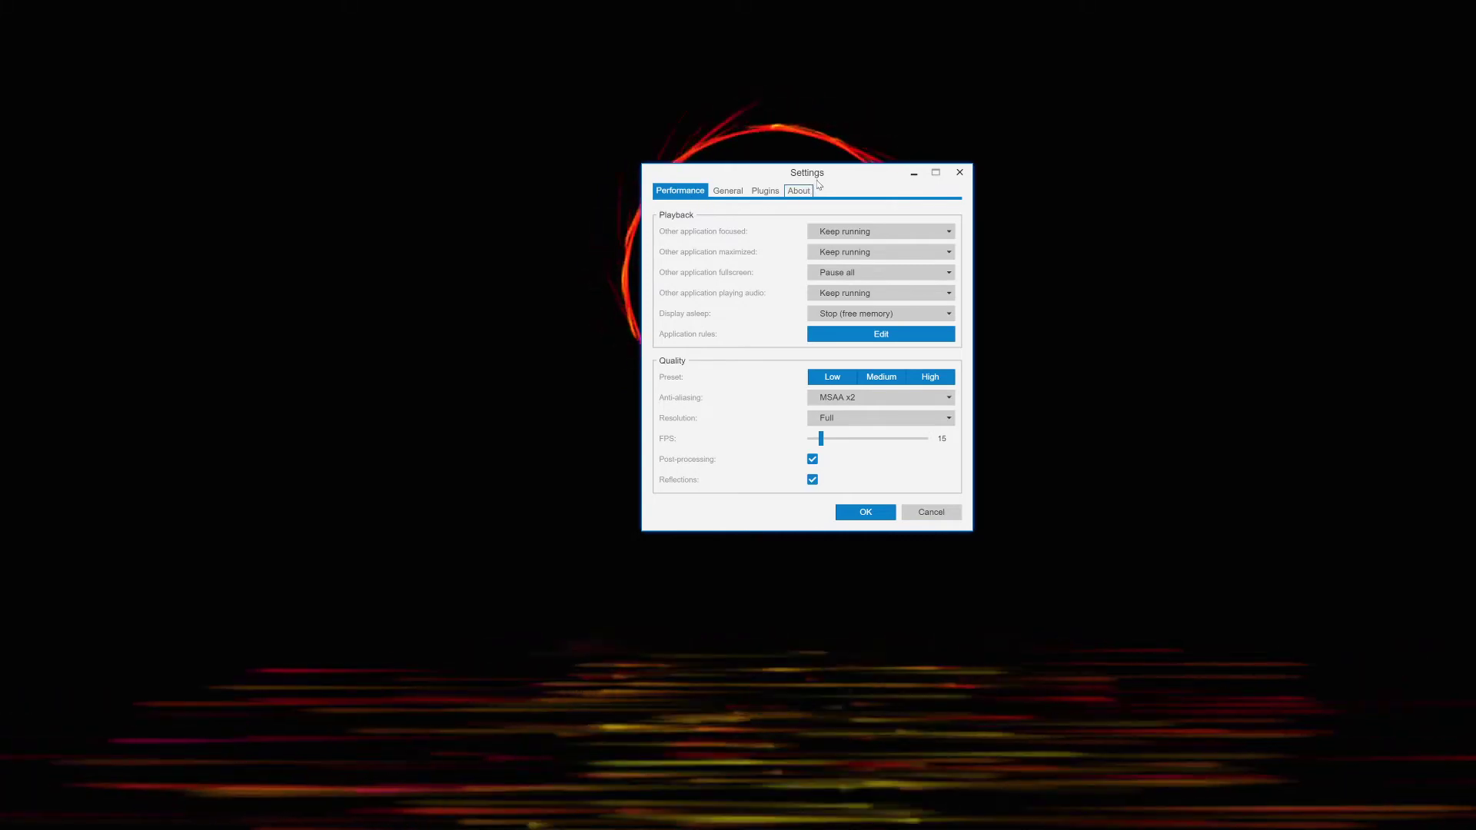
Move the Settings dialog to the top-left, off the clock wallpaper.
drag(827, 176, 331, 86)
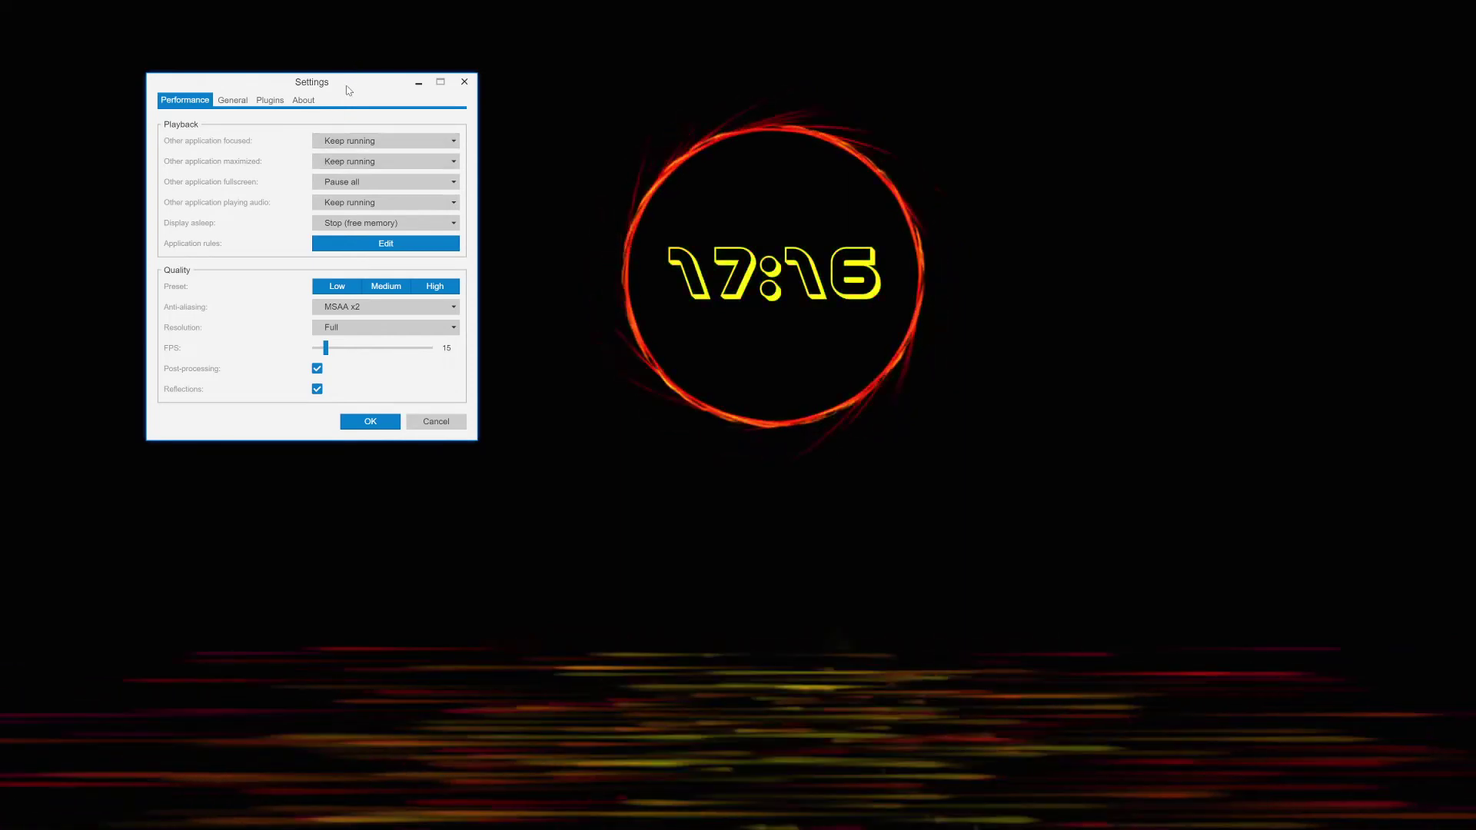
drag(347, 89, 305, 105)
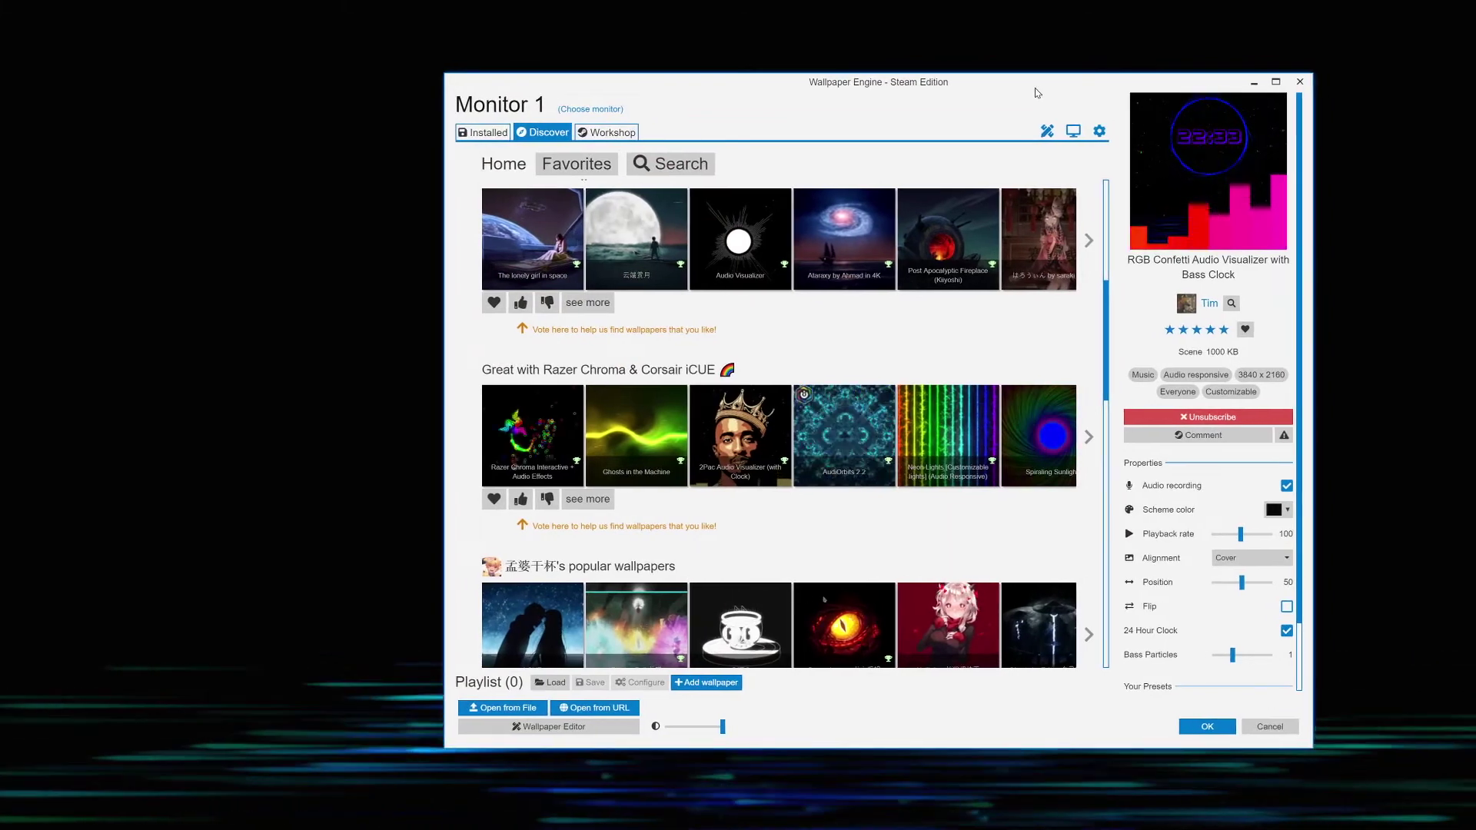
In the Installed tab's six wallpapers, apply Polychromatic Hex Tracker to the desktop.
click(477, 139)
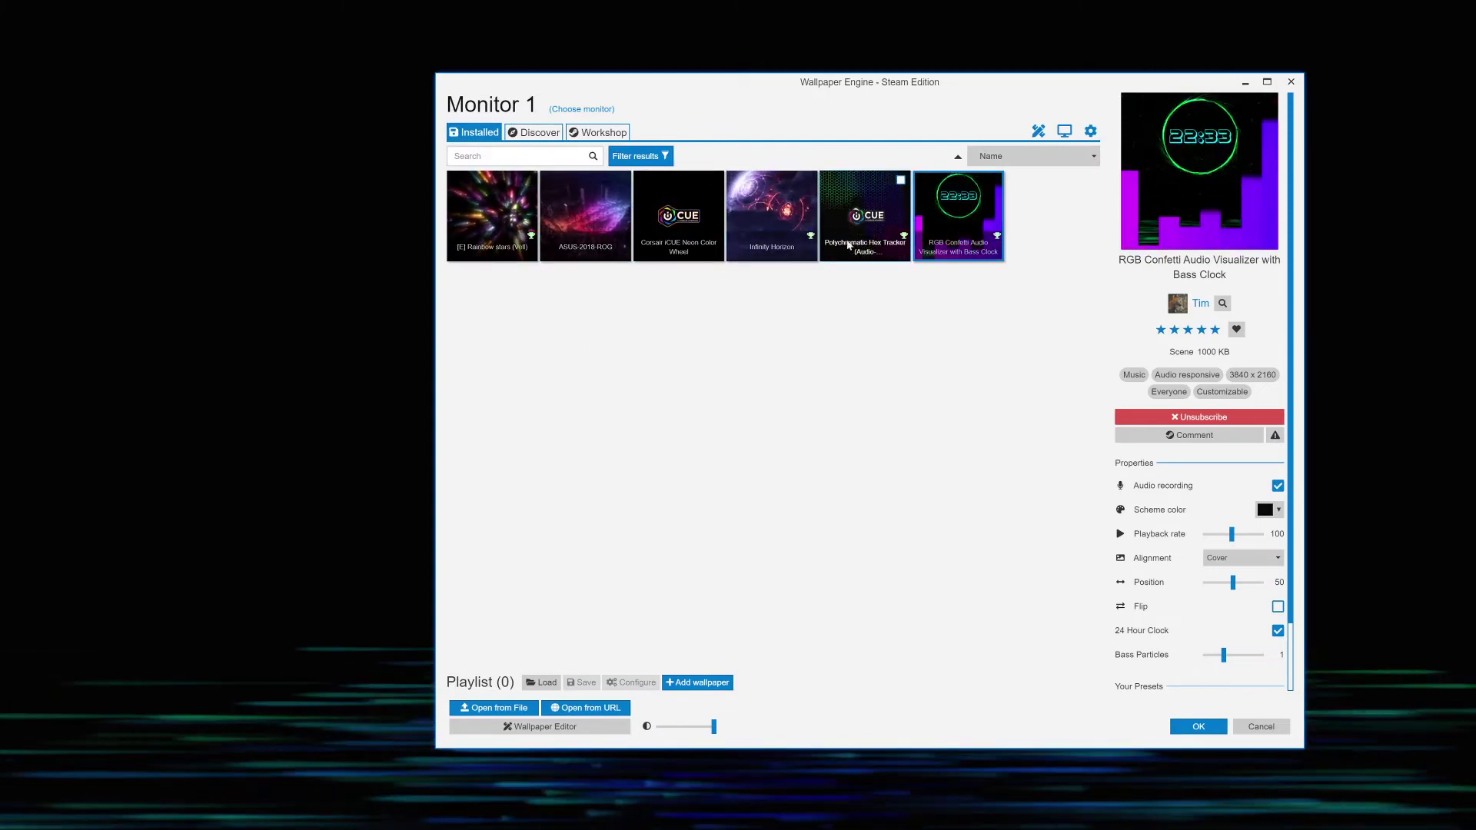
click(871, 222)
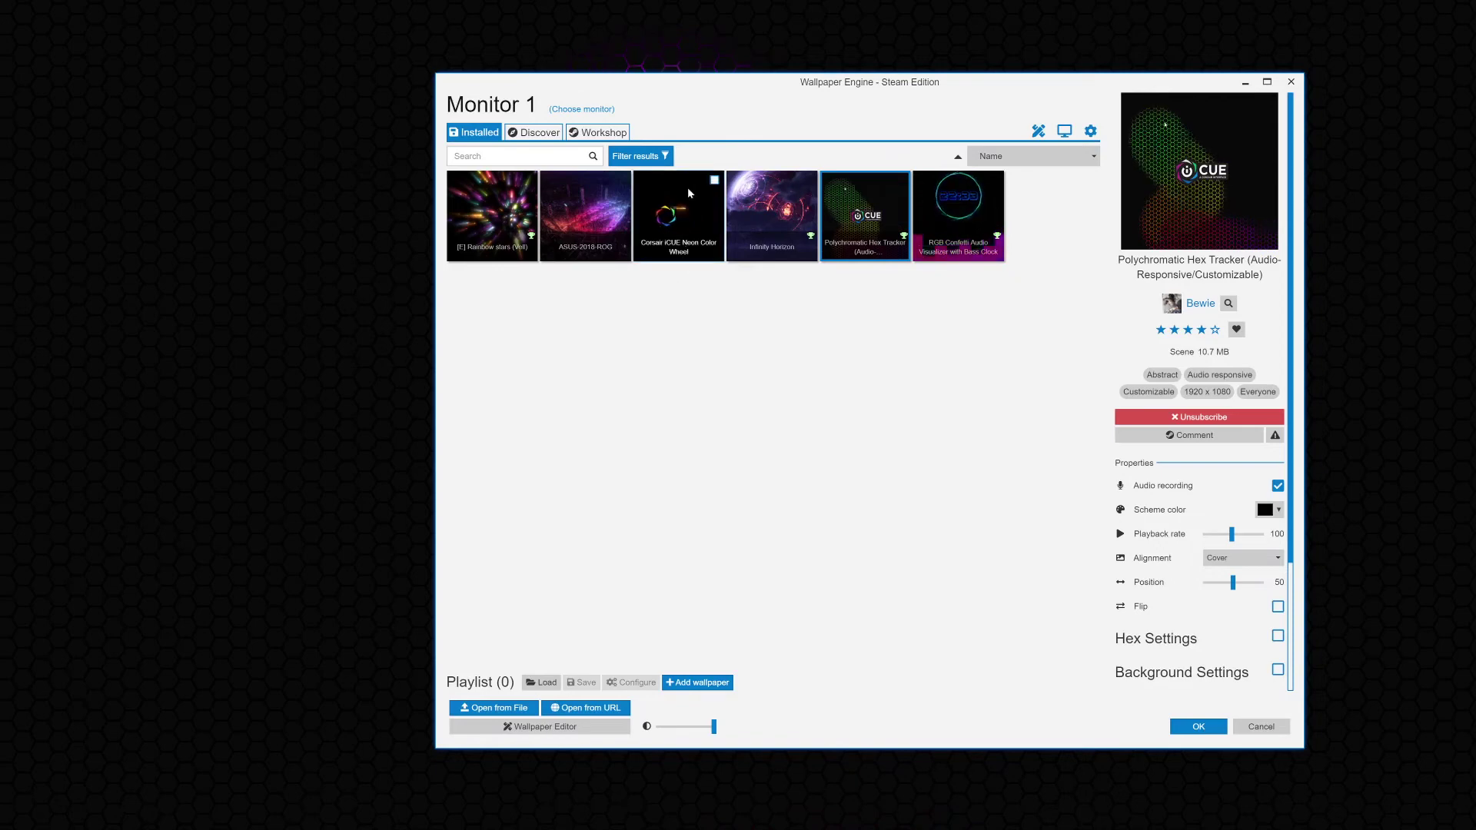
Apply the Corsair iCUE Neon Color Wheel video wallpaper from the Installed list.
click(691, 215)
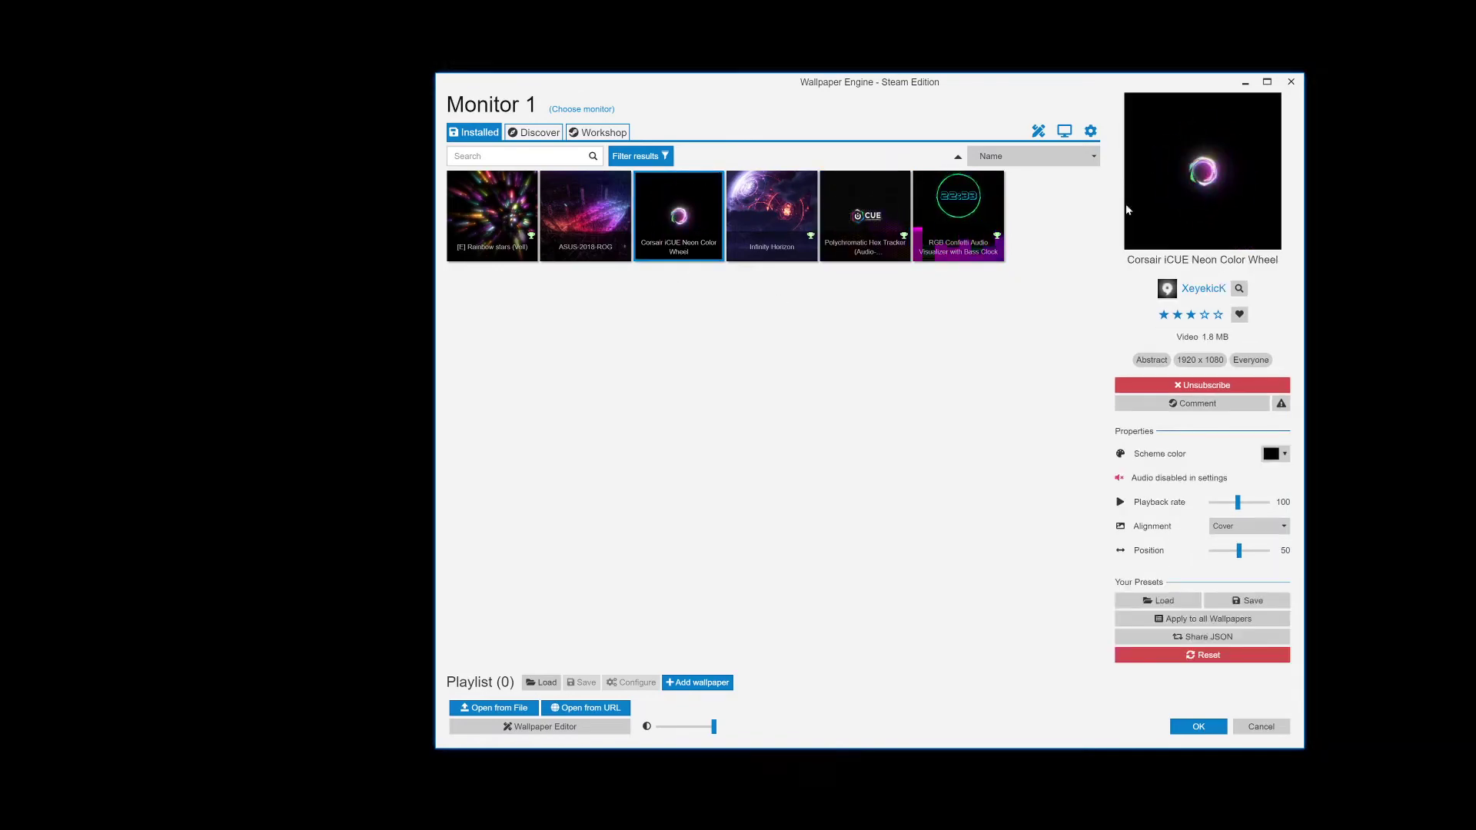